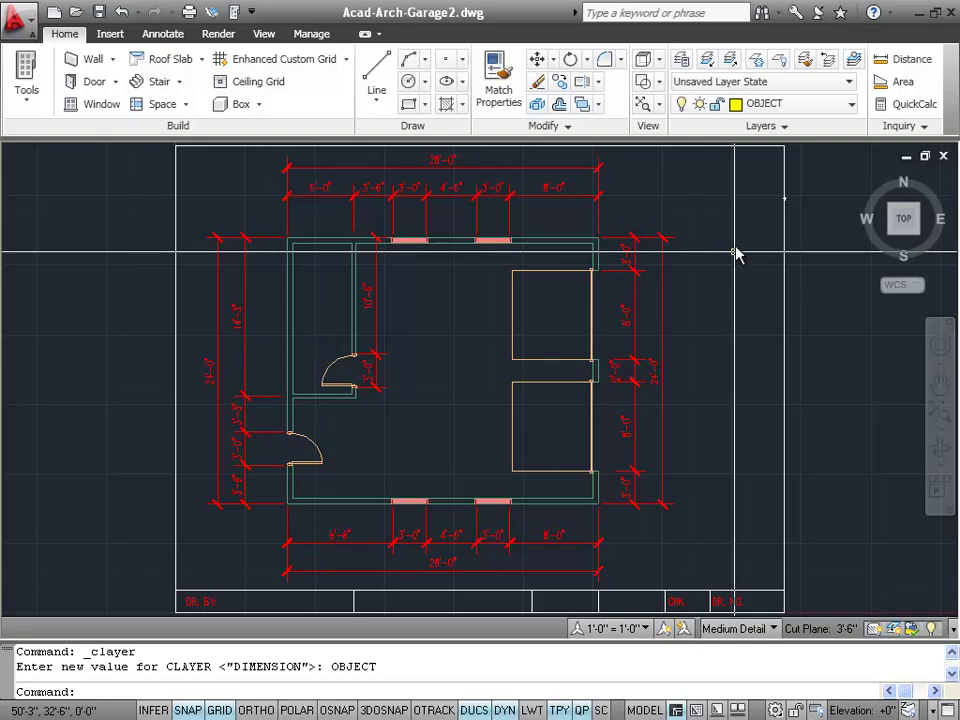
- Delete the title-block border block from the garage plan
click(785, 240)
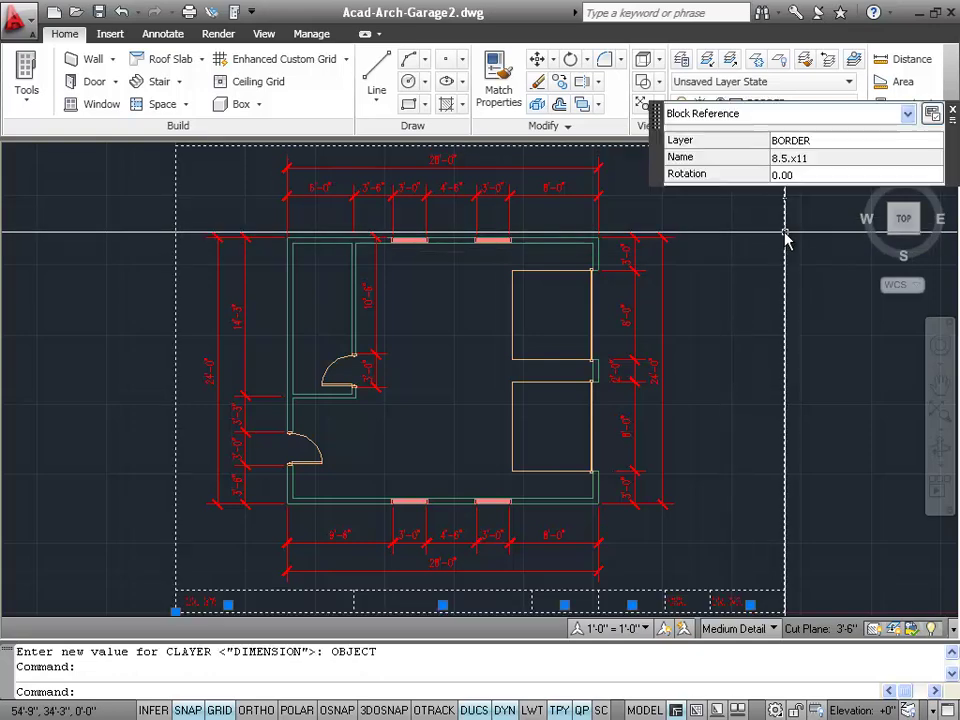
key(Delete)
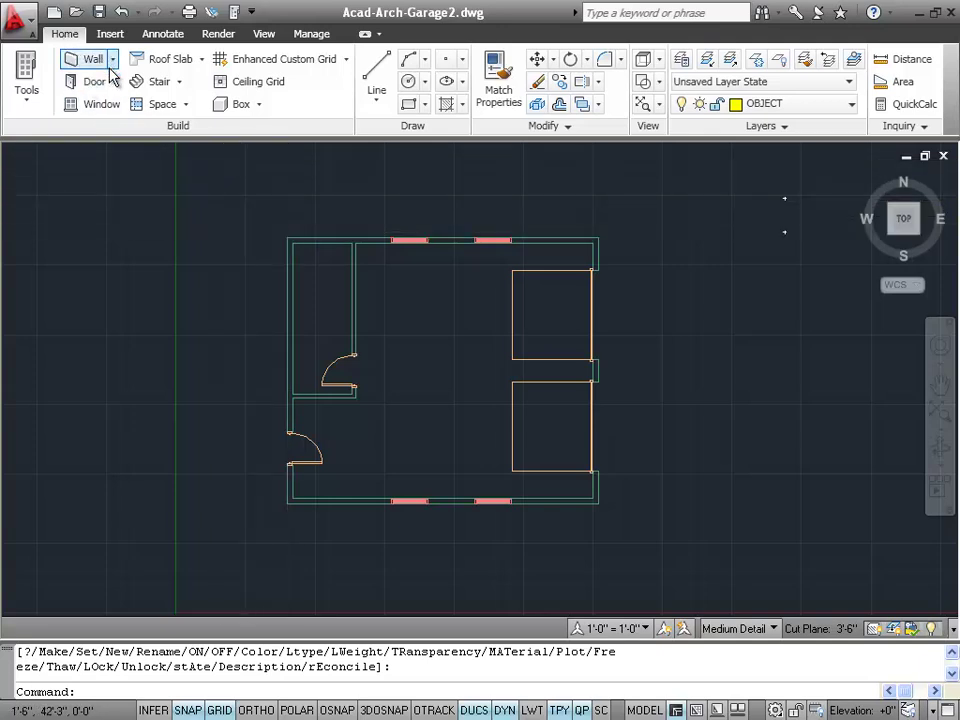
- Start a roof with 6" thickness, 8'-0" plate height and 6-in-12 (26.57°) slope
click(203, 60)
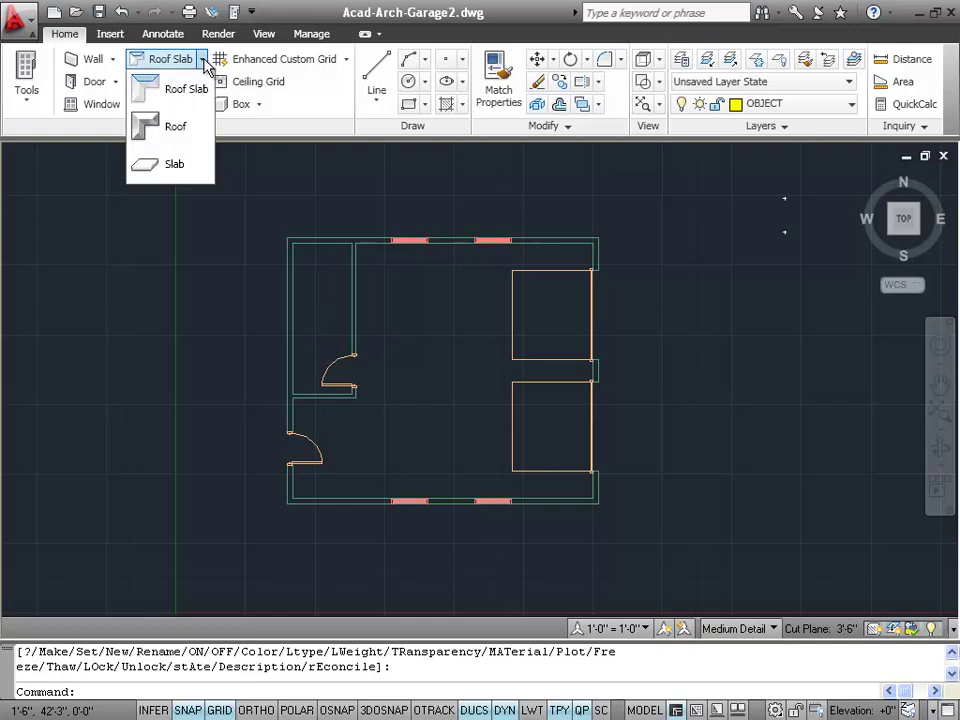
click(193, 132)
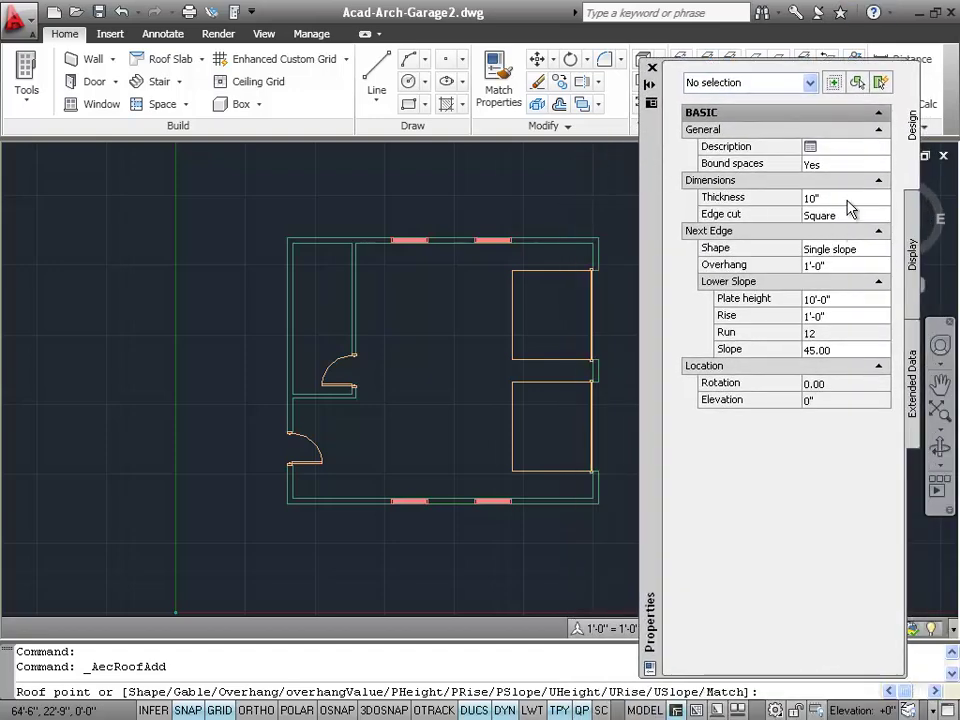
drag(654, 199, 655, 182)
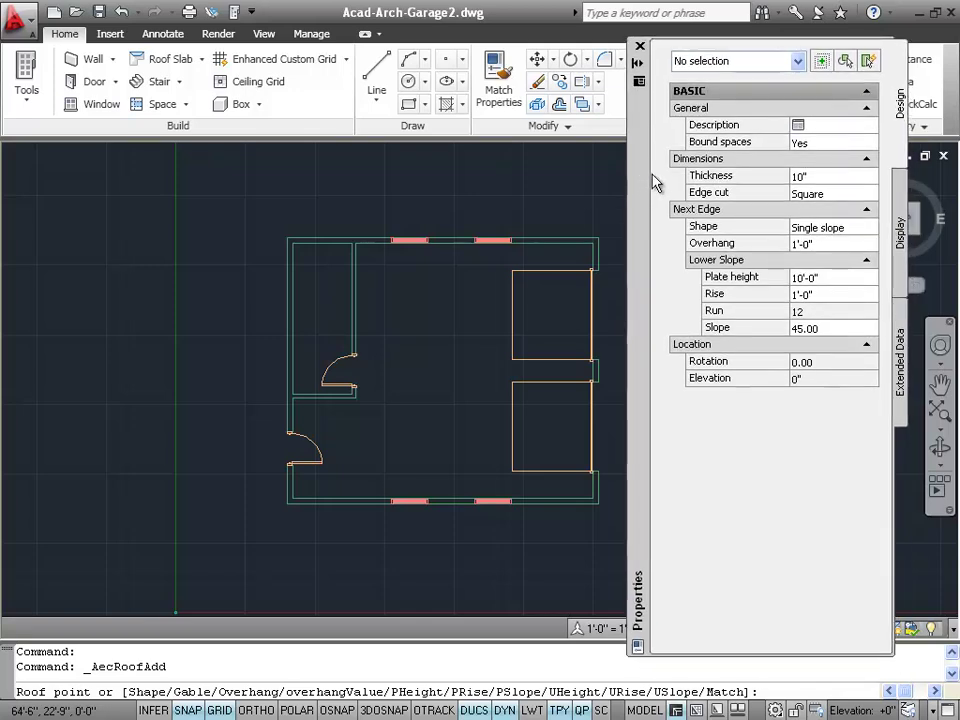
click(838, 177)
text(6)
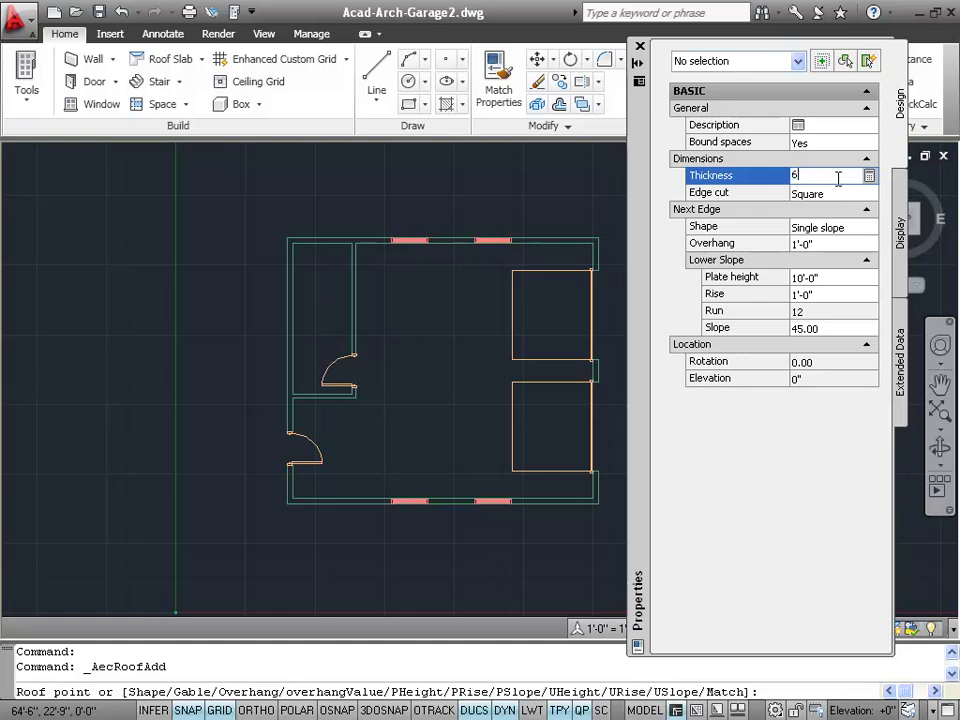
key(Tab)
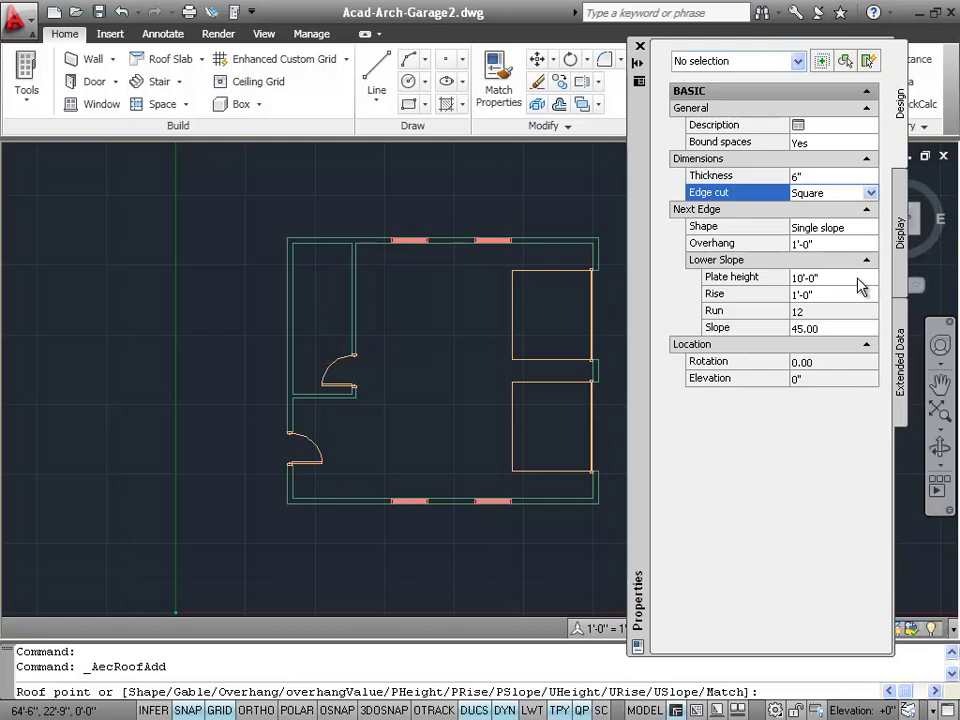
click(866, 277)
text(8')
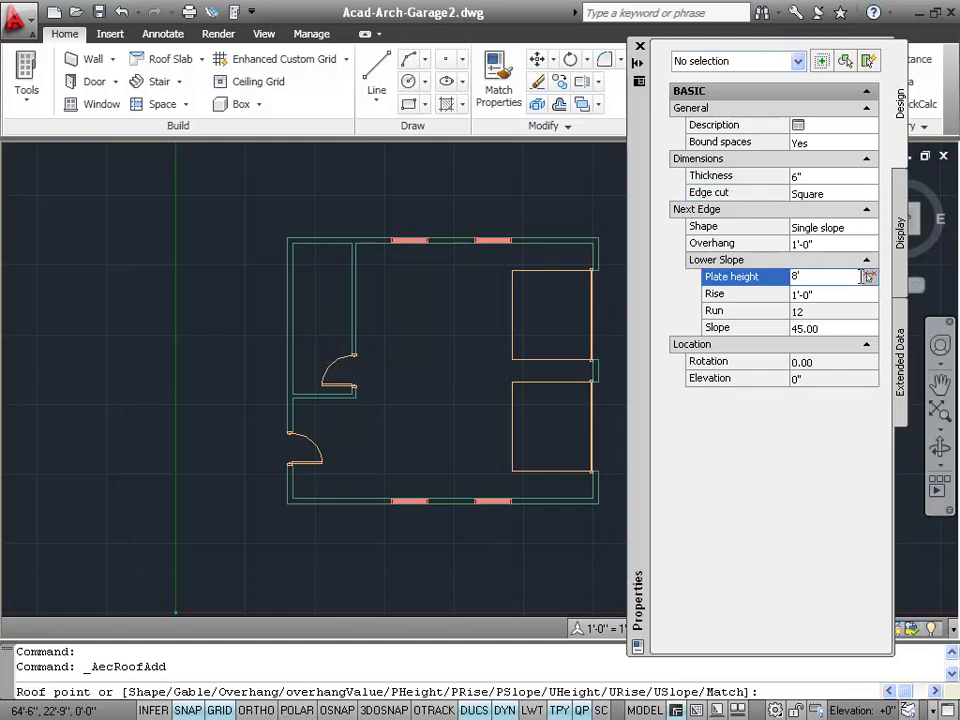
key(Tab)
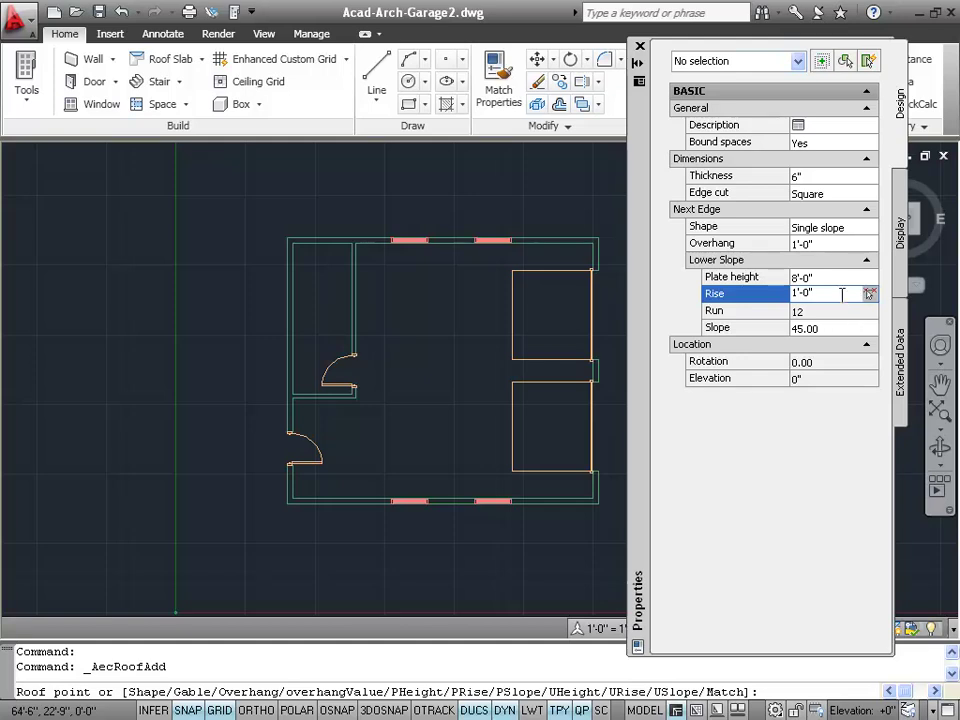
double_click(842, 294)
key(Tab)
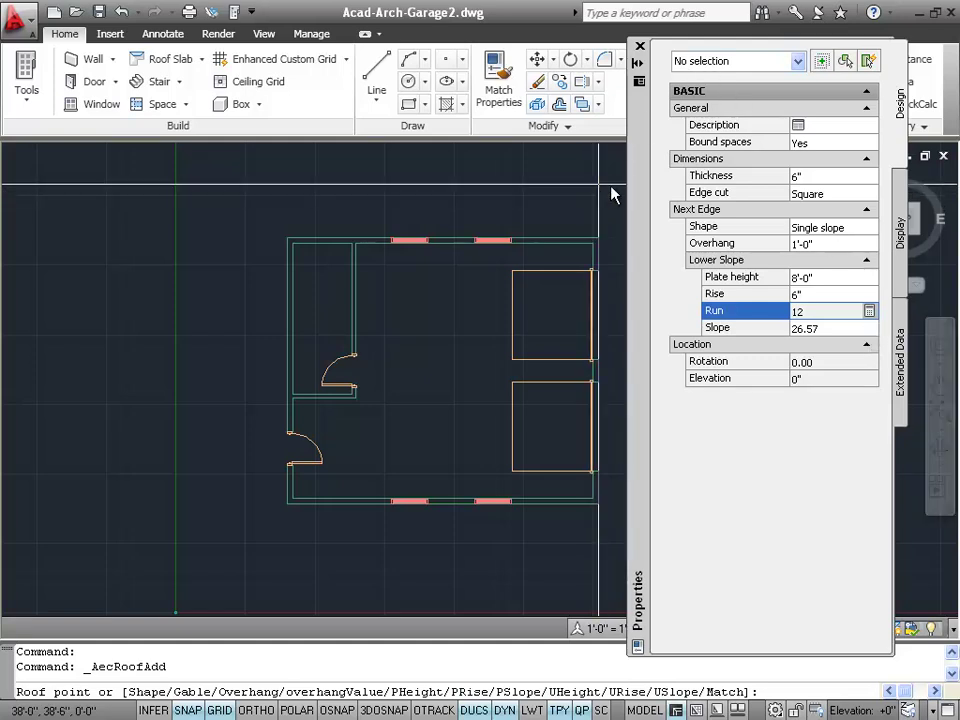
- Place the roof on the four outer garage wall corners, forming a hipped roof
click(293, 240)
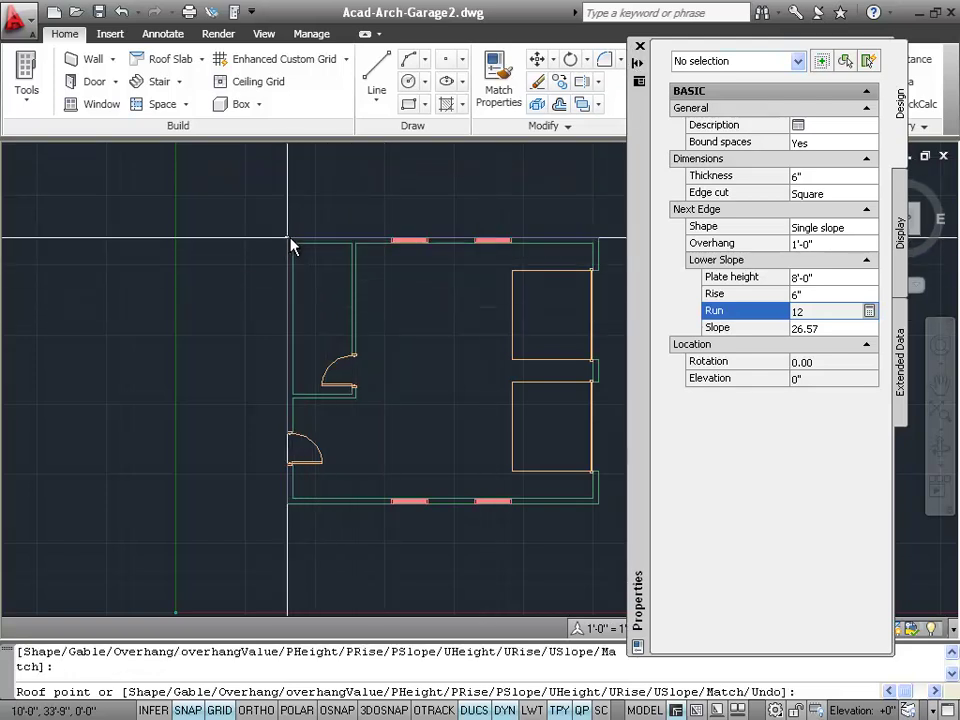
click(598, 240)
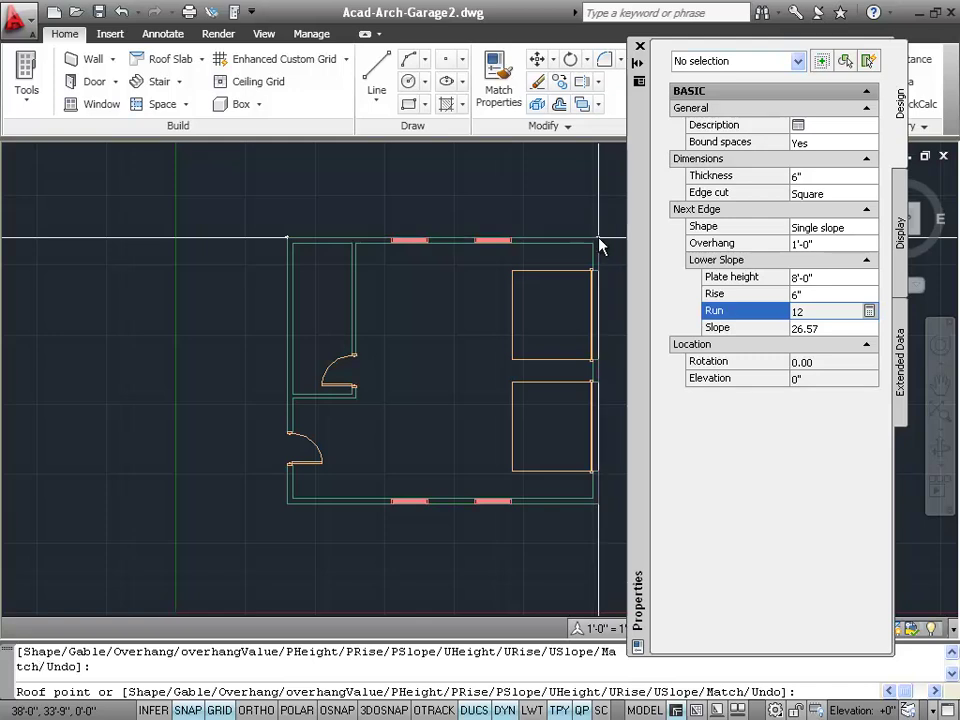
click(598, 500)
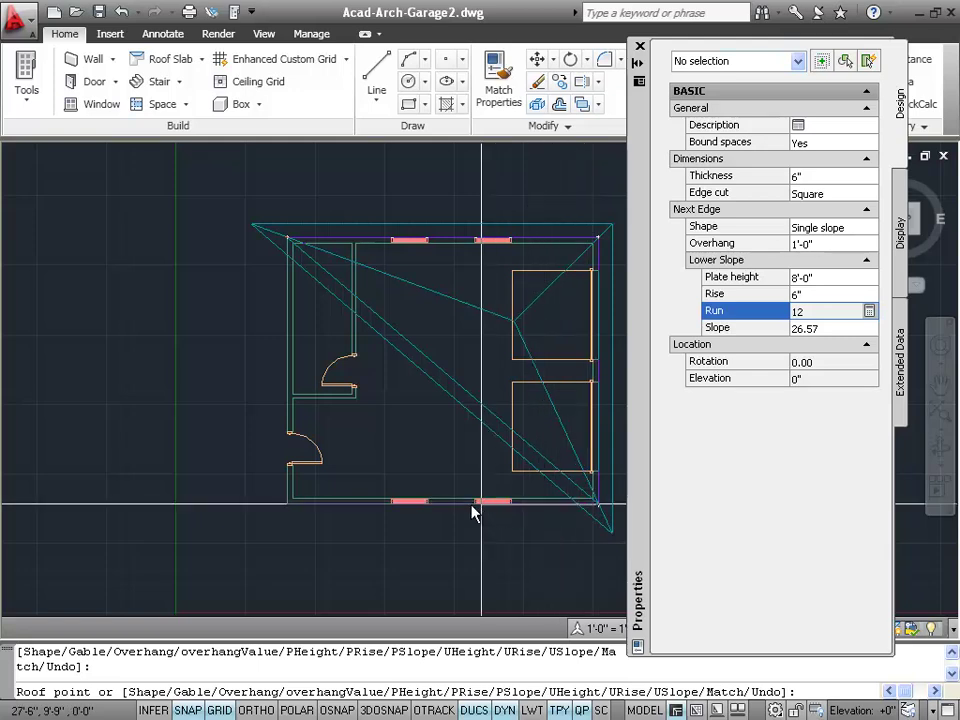
click(289, 512)
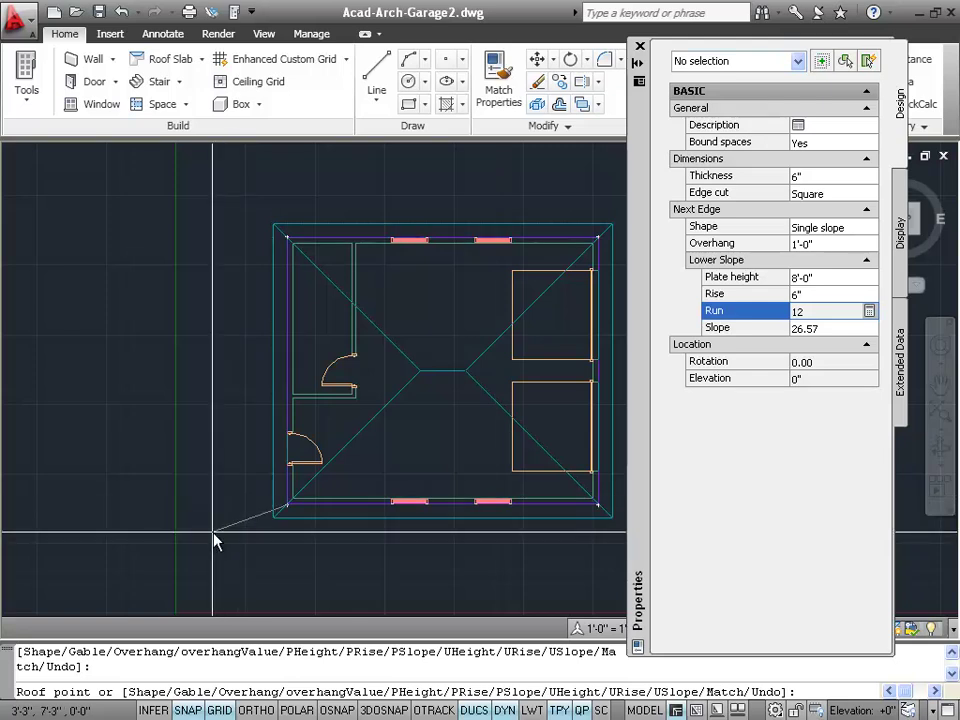
key(Return)
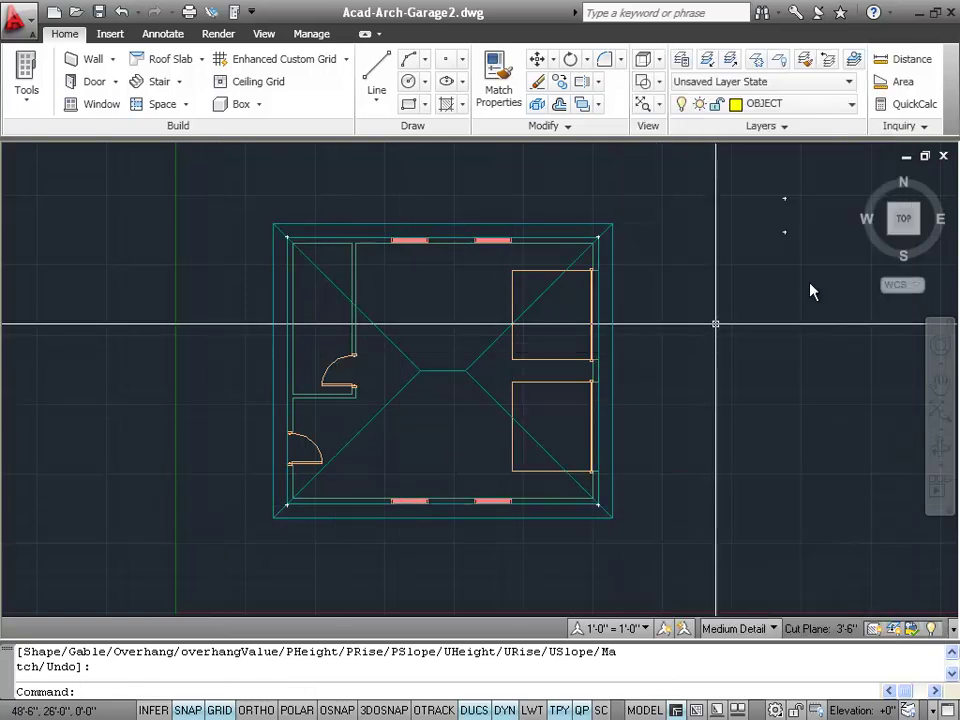
mouse_move(861, 178)
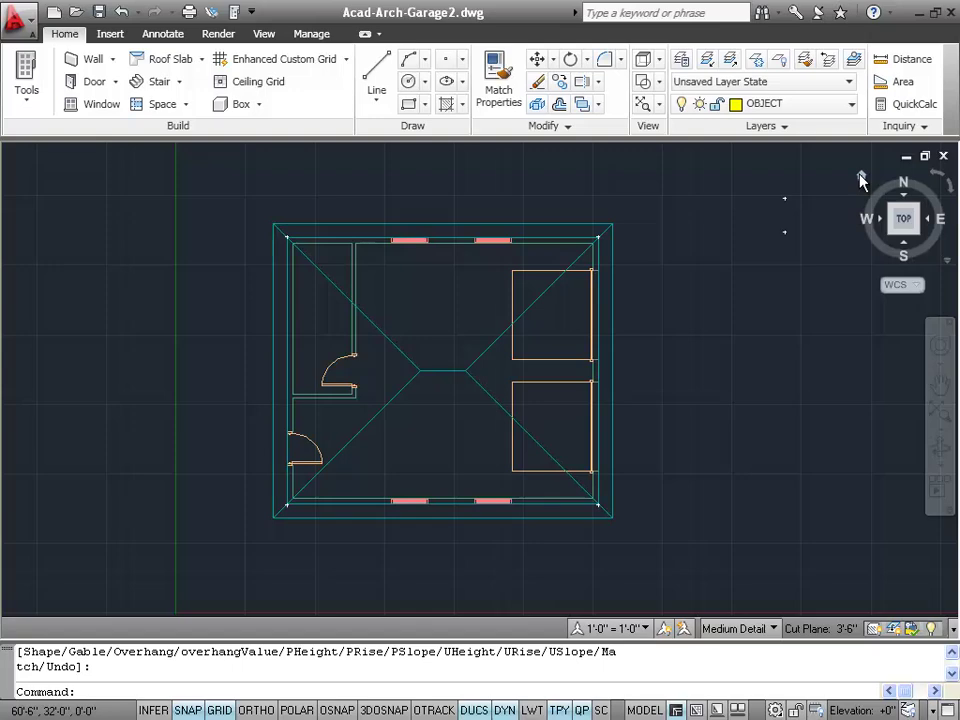
- Switch to the home isometric view with the Conceptual visual style
click(860, 177)
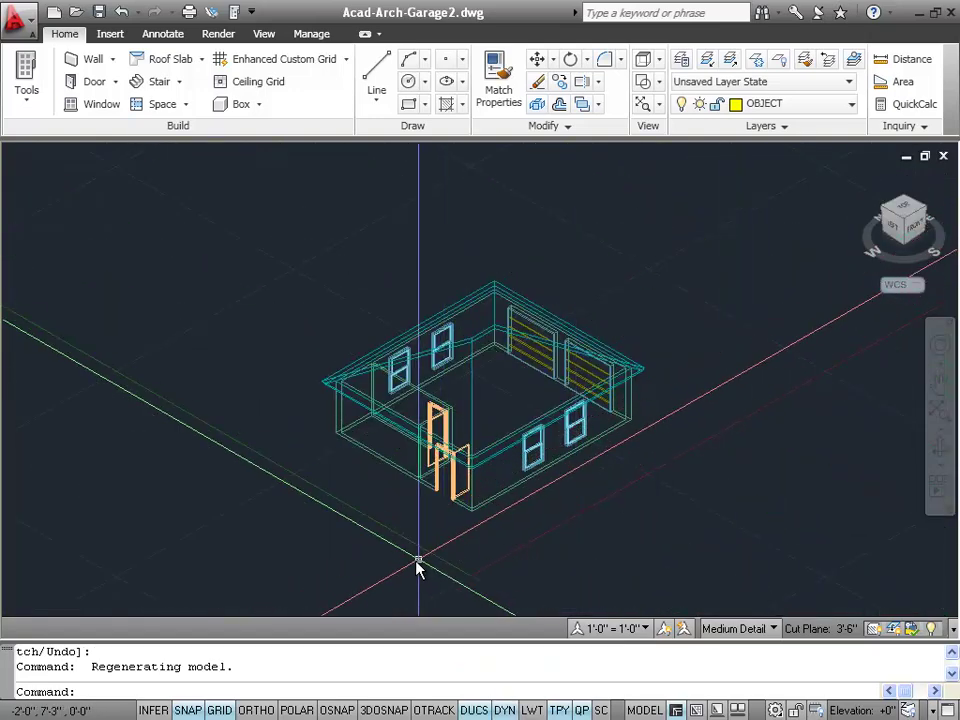
click(262, 34)
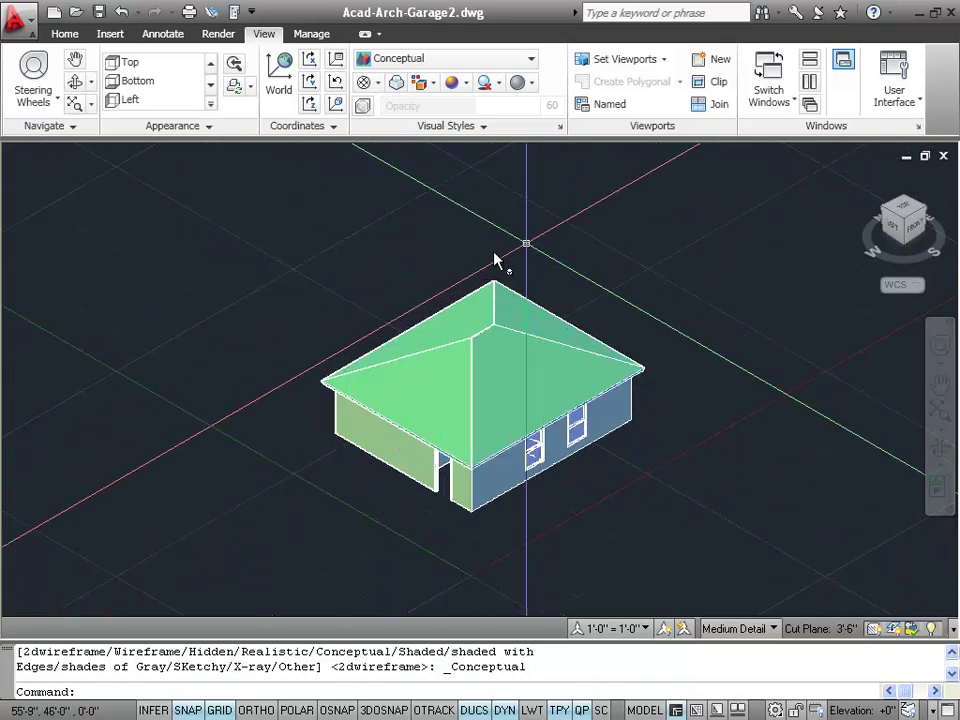
- View the garage from the left, zoom in and open the roof's properties
click(893, 226)
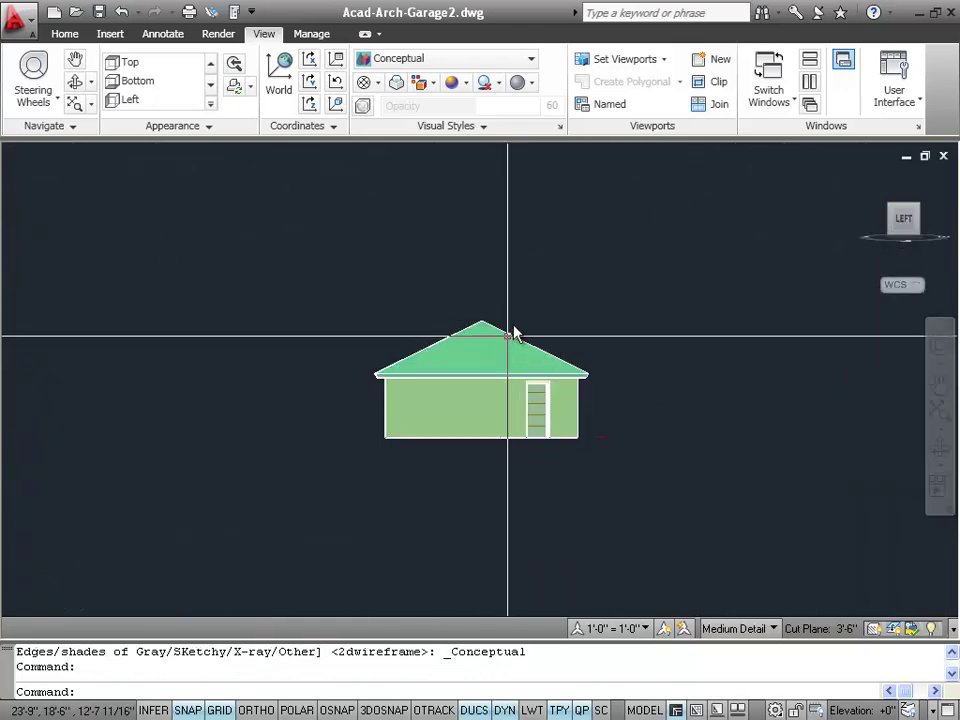
scroll(551, 302, up, 2)
scroll(551, 302, up, 2)
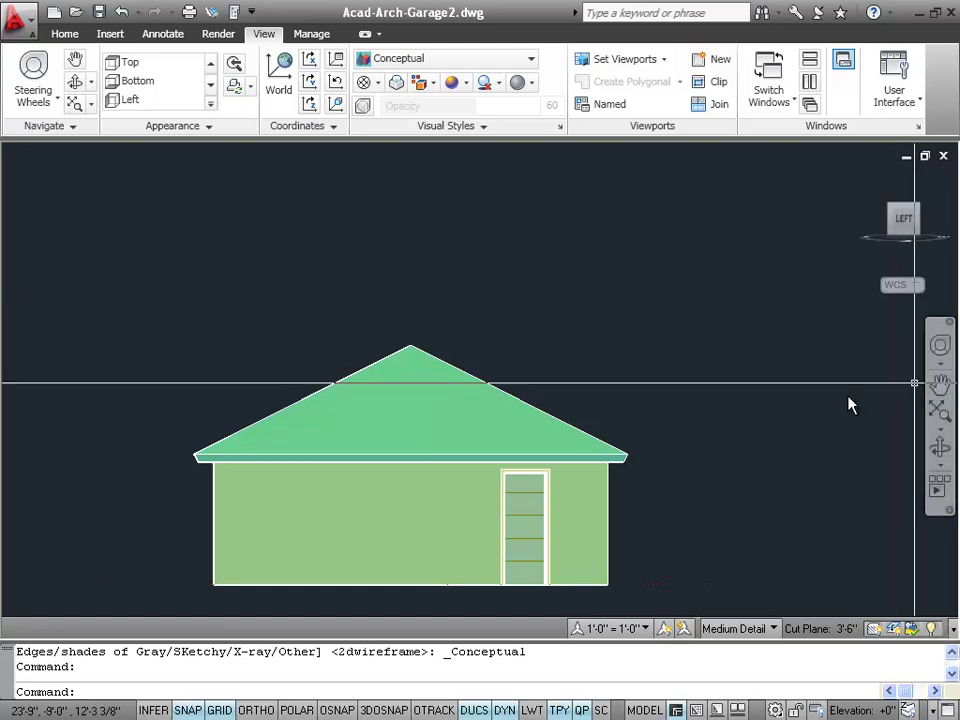
click(566, 431)
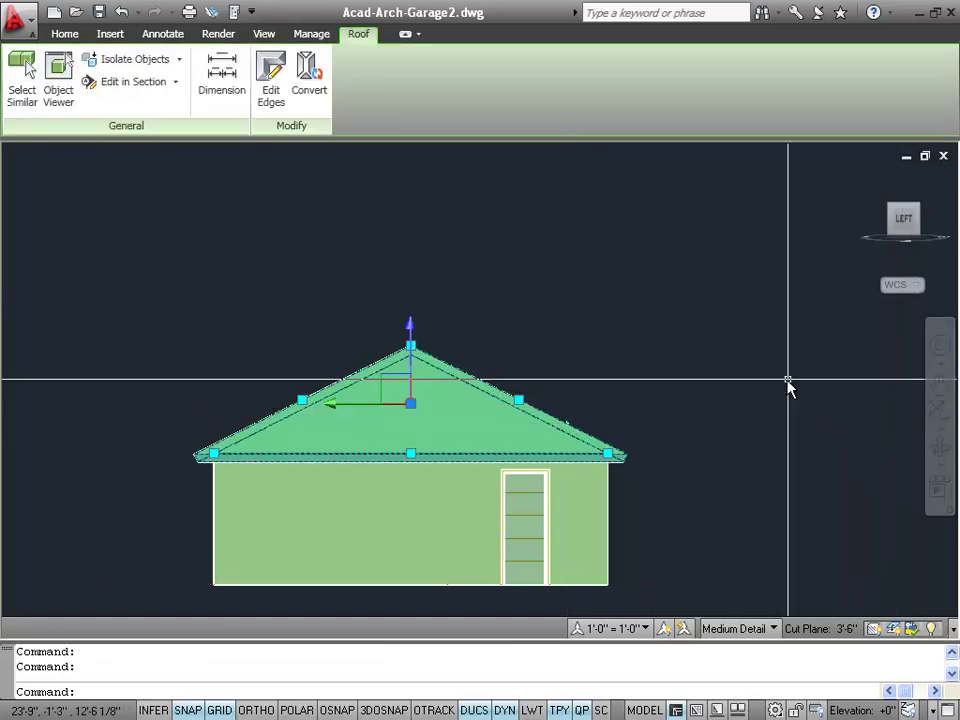
double_click(542, 420)
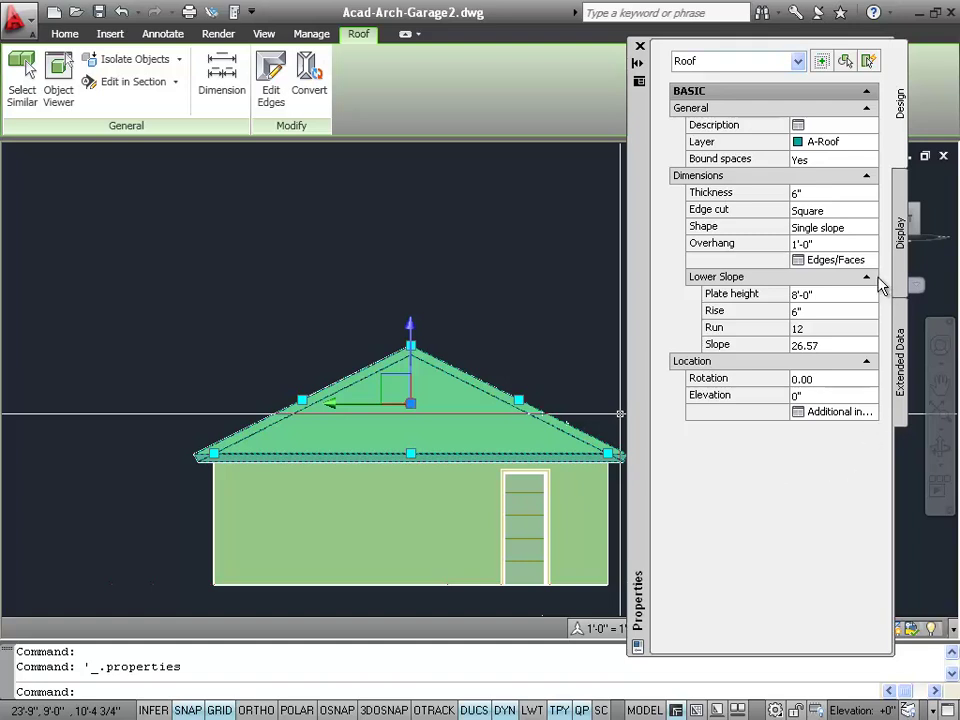
- Set the roof edge cut to Plumb, trying Square in between, and hide the palette
click(741, 212)
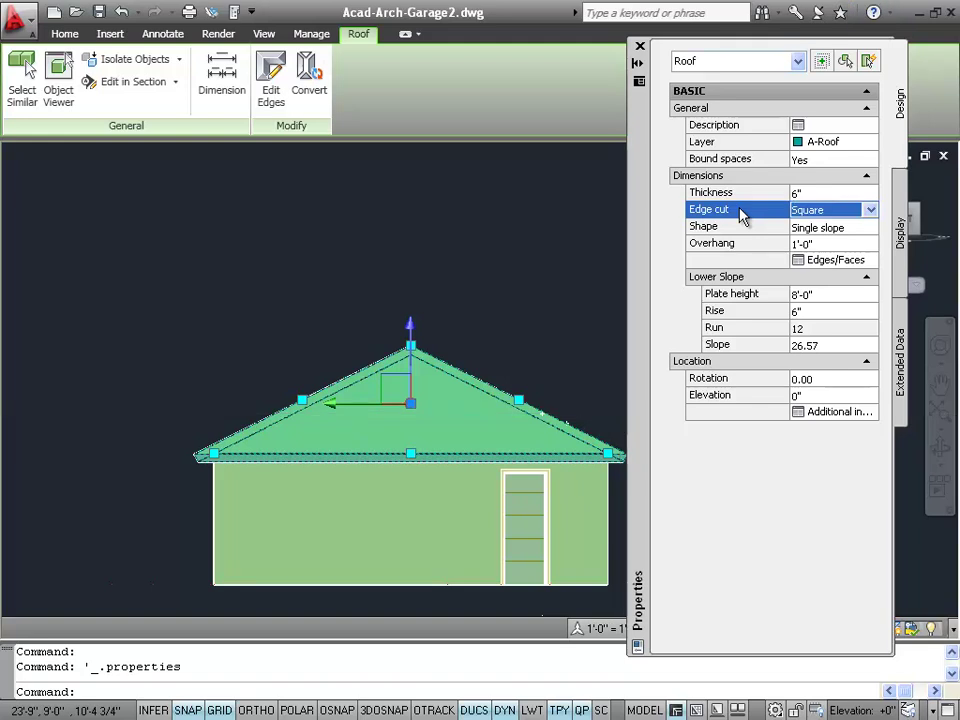
click(872, 212)
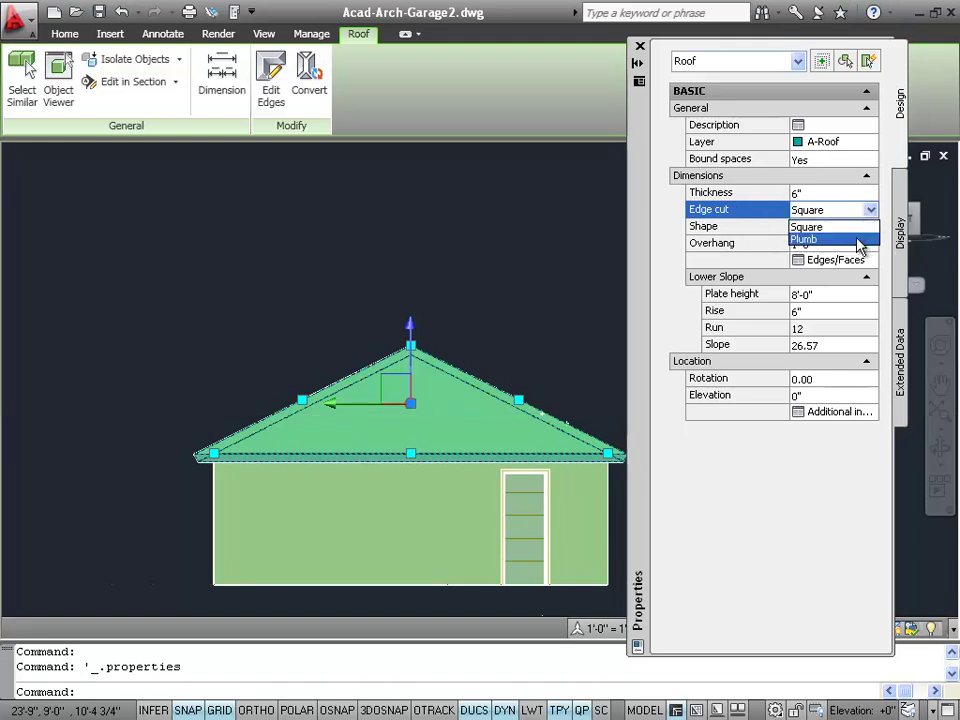
click(858, 242)
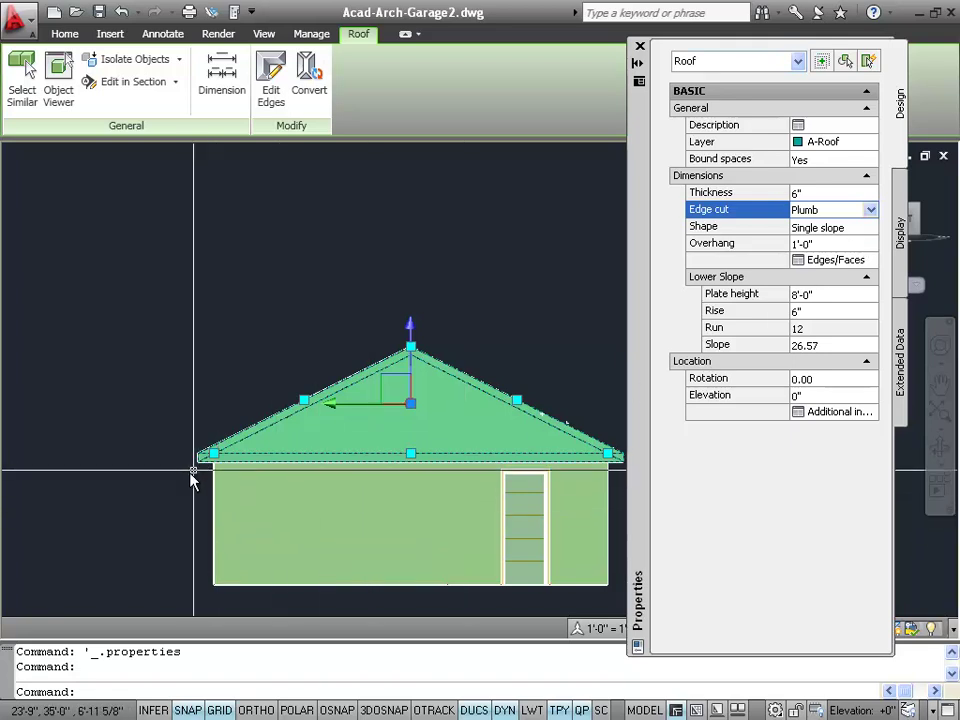
click(870, 211)
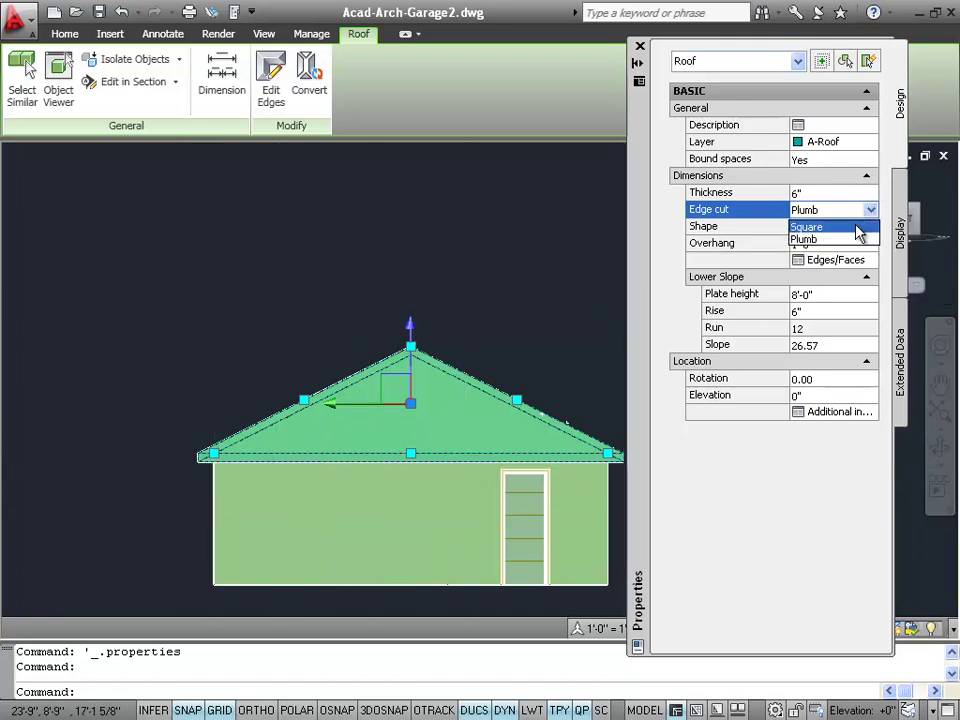
click(858, 230)
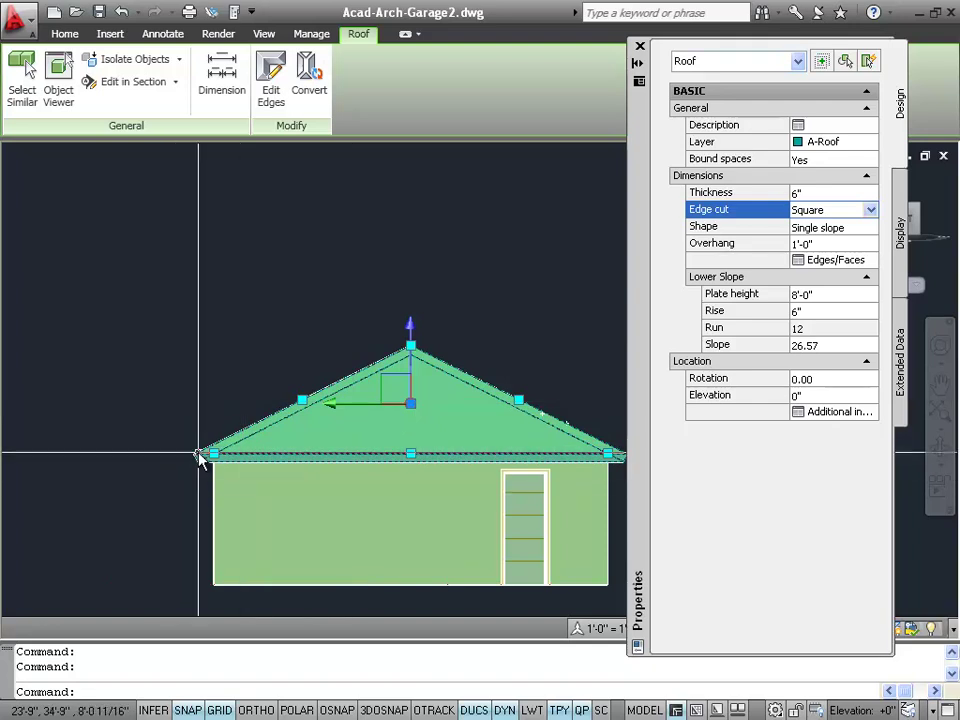
click(868, 210)
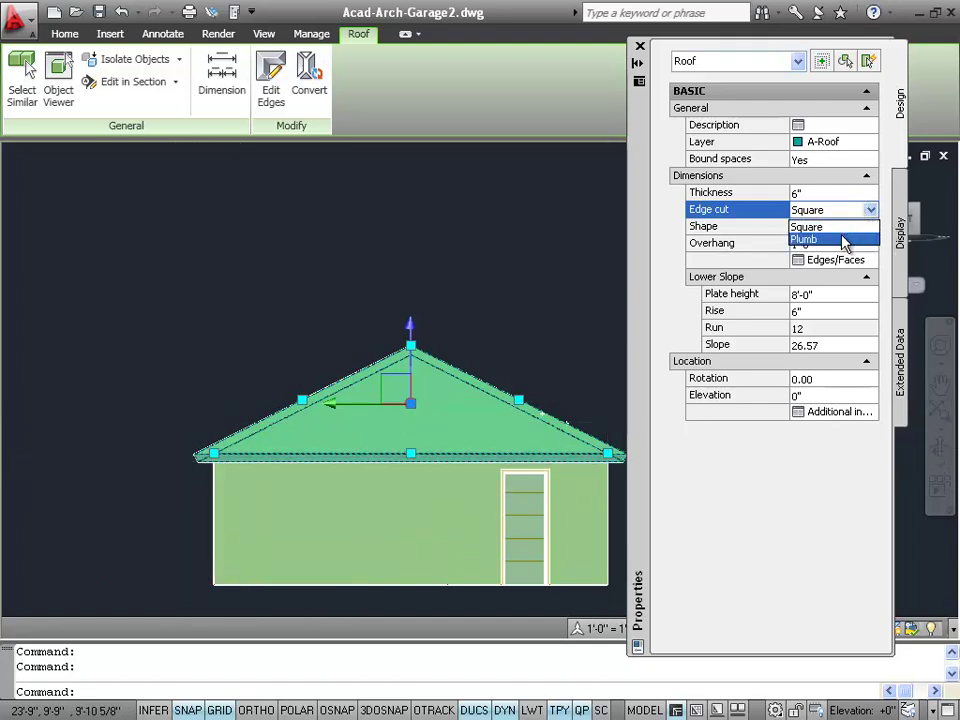
click(843, 240)
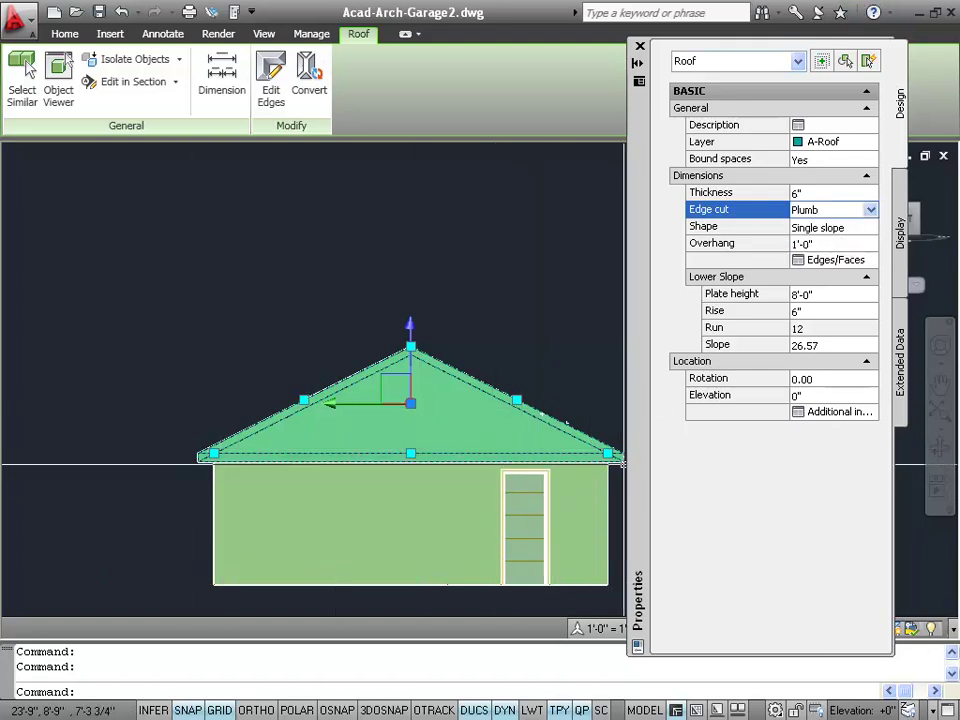
key(ctrl+1)
mouse_move(903, 218)
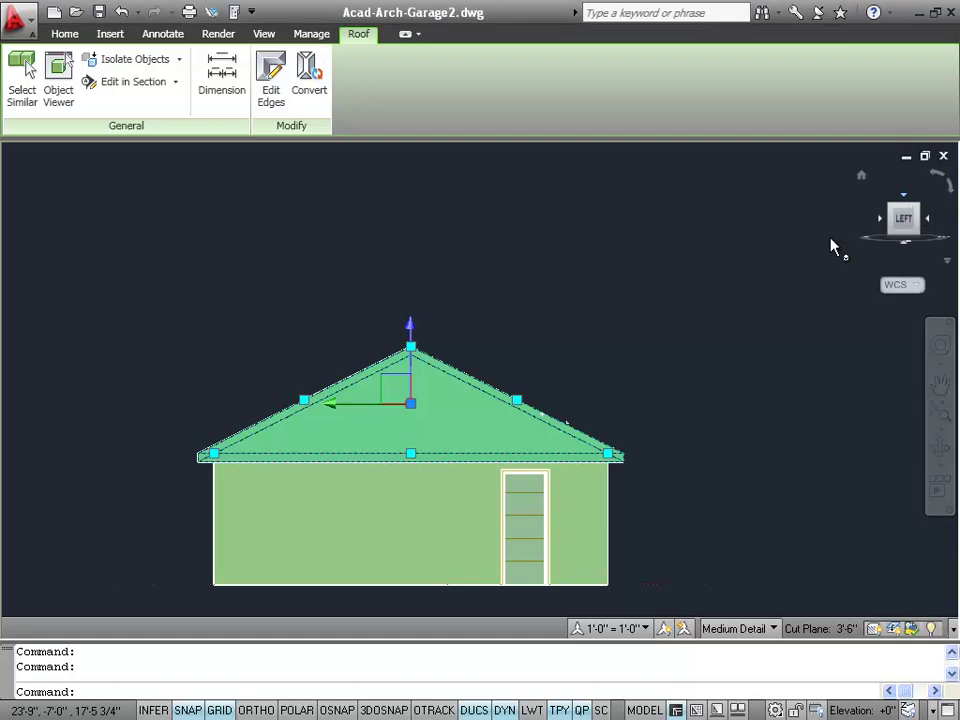
- Stretch the left hip apex out to the end wall to form a gable
click(624, 336)
click(558, 343)
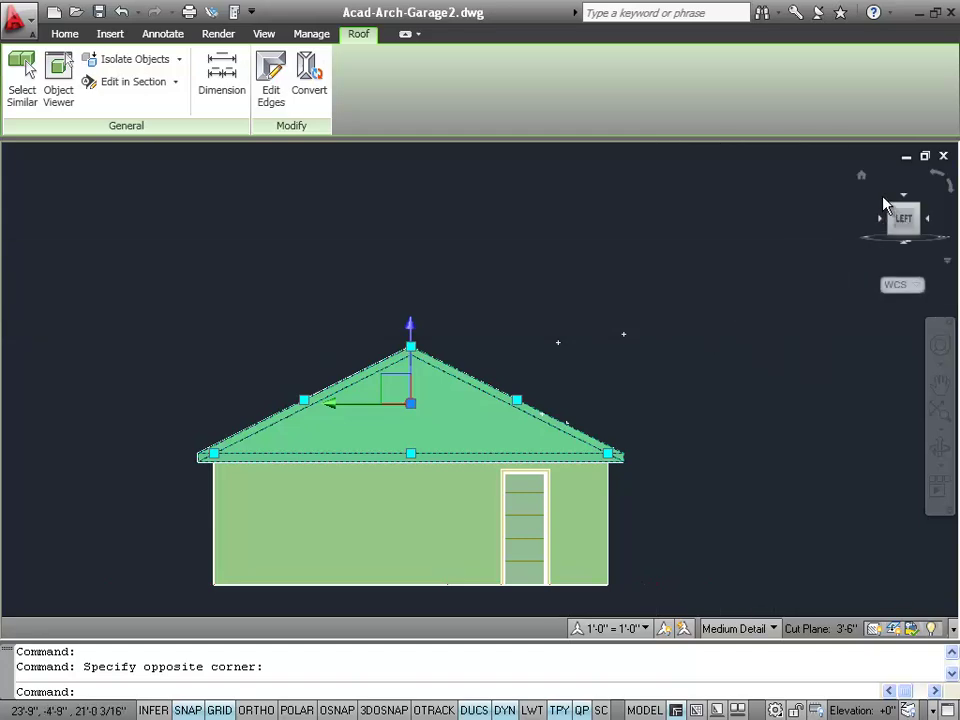
click(863, 178)
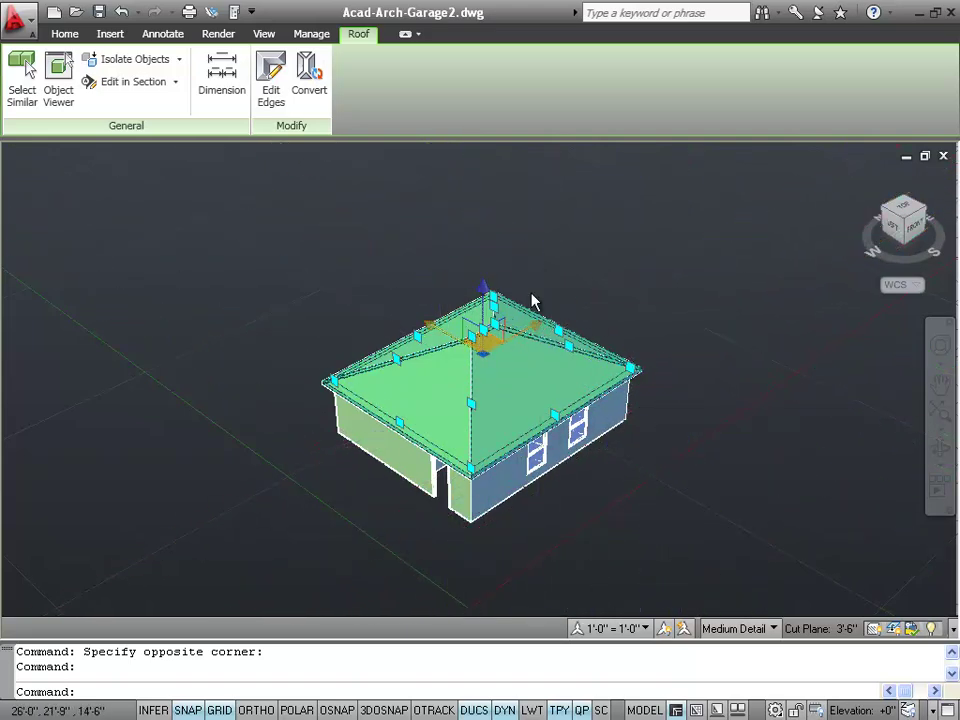
shift+middle_drag(472, 437, 536, 347)
mouse_move(484, 386)
shift+middle_down()
mouse_move(628, 386)
mouse_move(655, 268)
shift+middle_up()
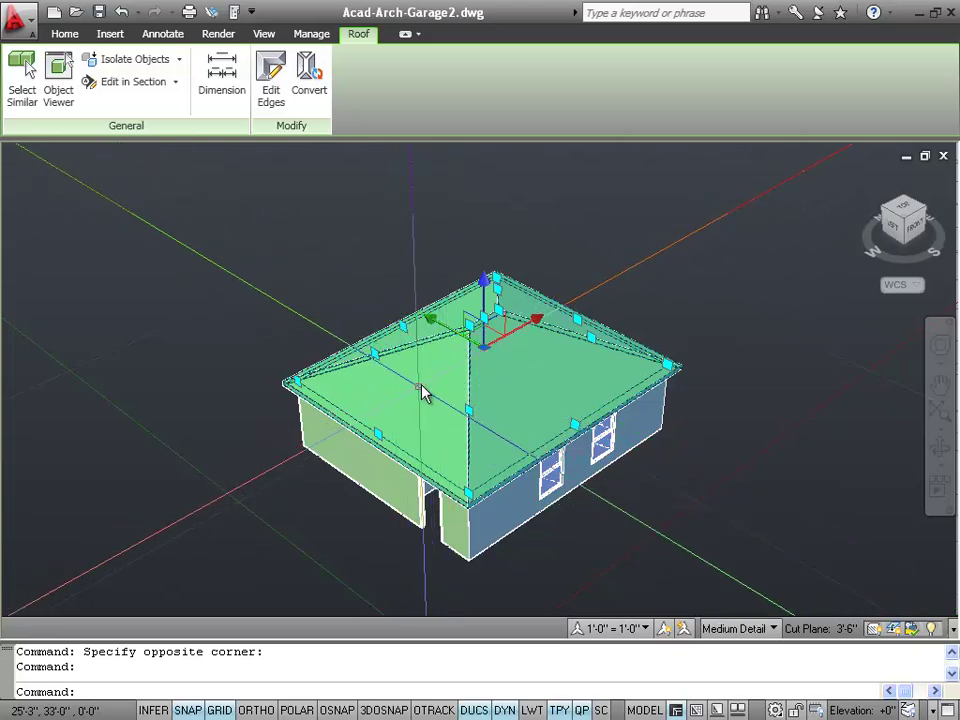
click(469, 329)
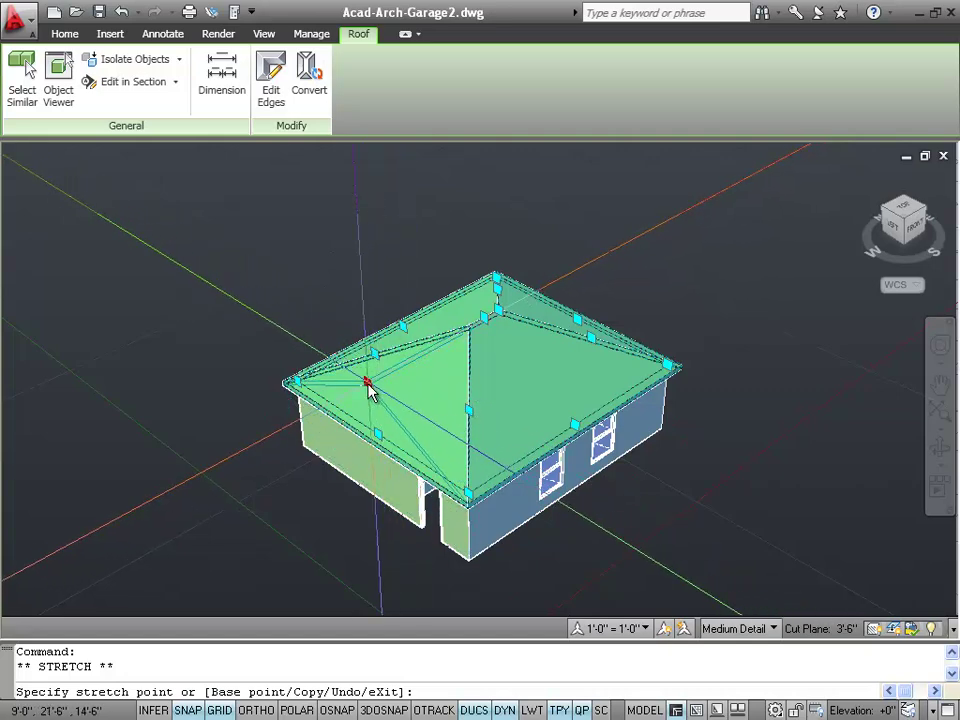
click(367, 385)
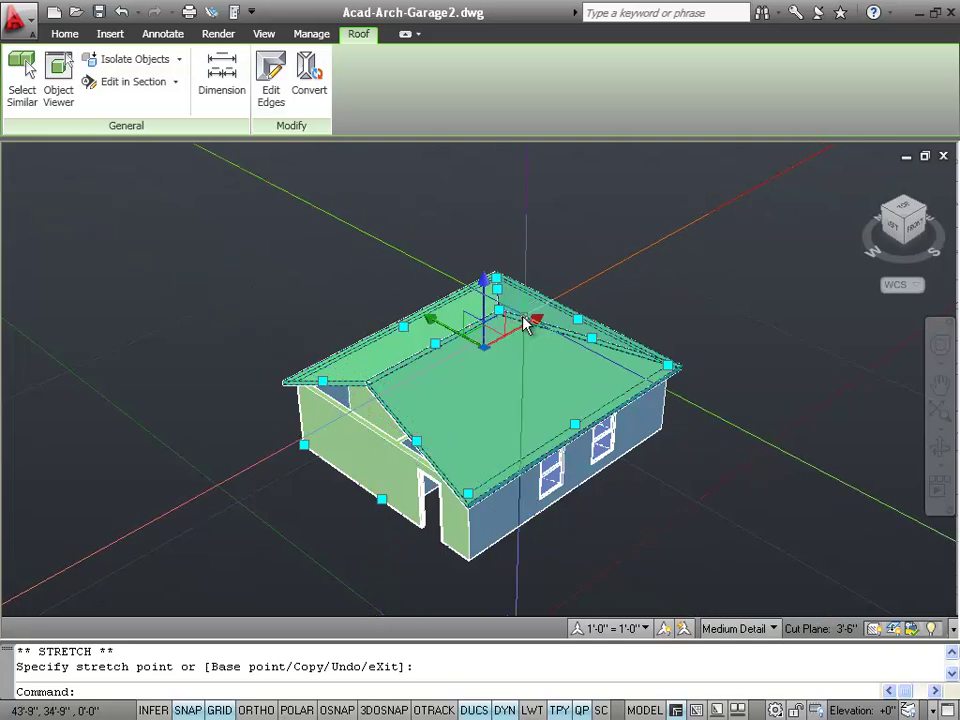
mouse_move(925, 215)
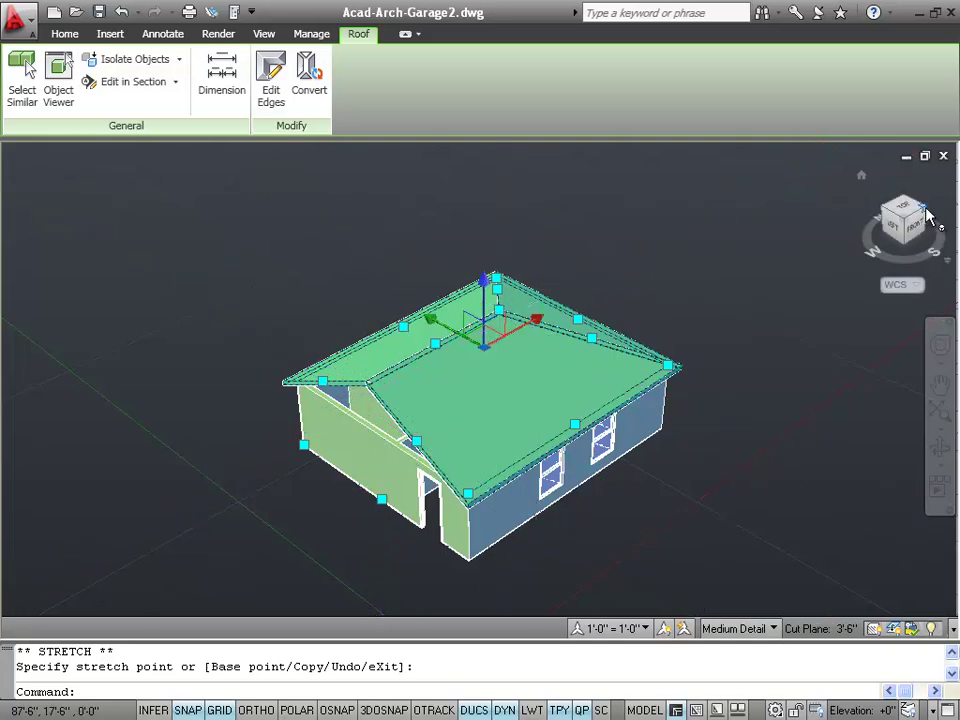
- Stretch the right hip apex out into a gable over the garage doors
drag(928, 215, 851, 285)
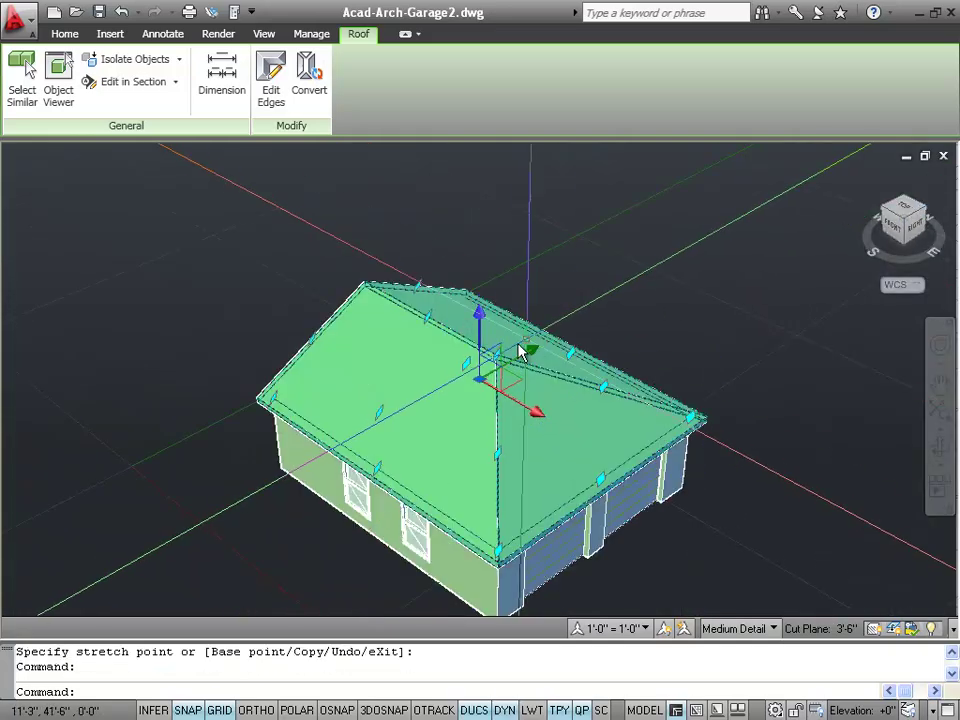
click(496, 360)
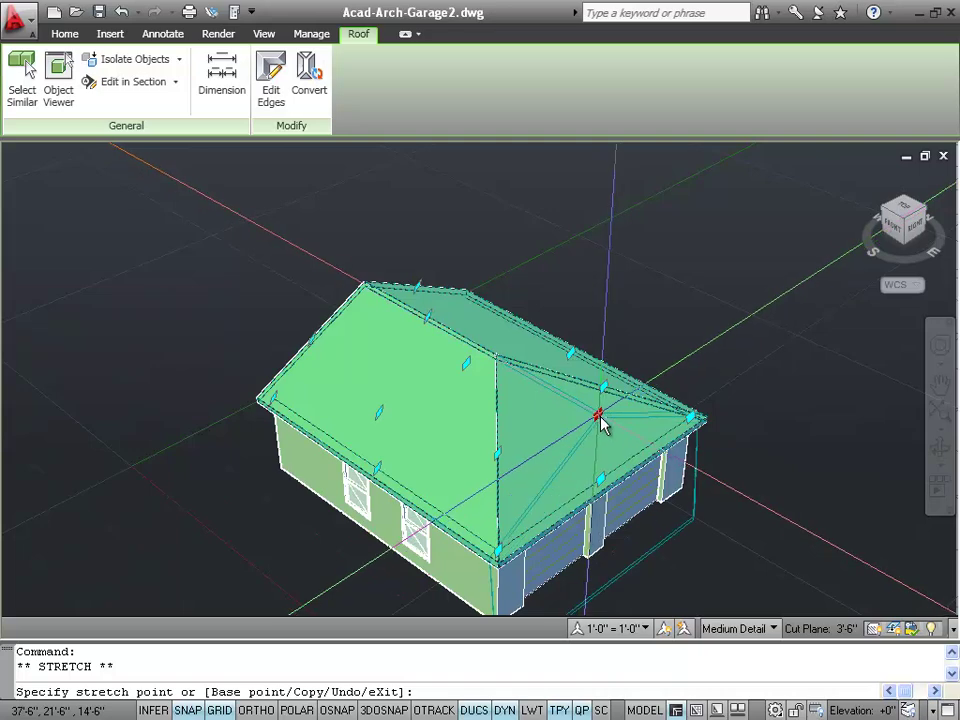
click(603, 424)
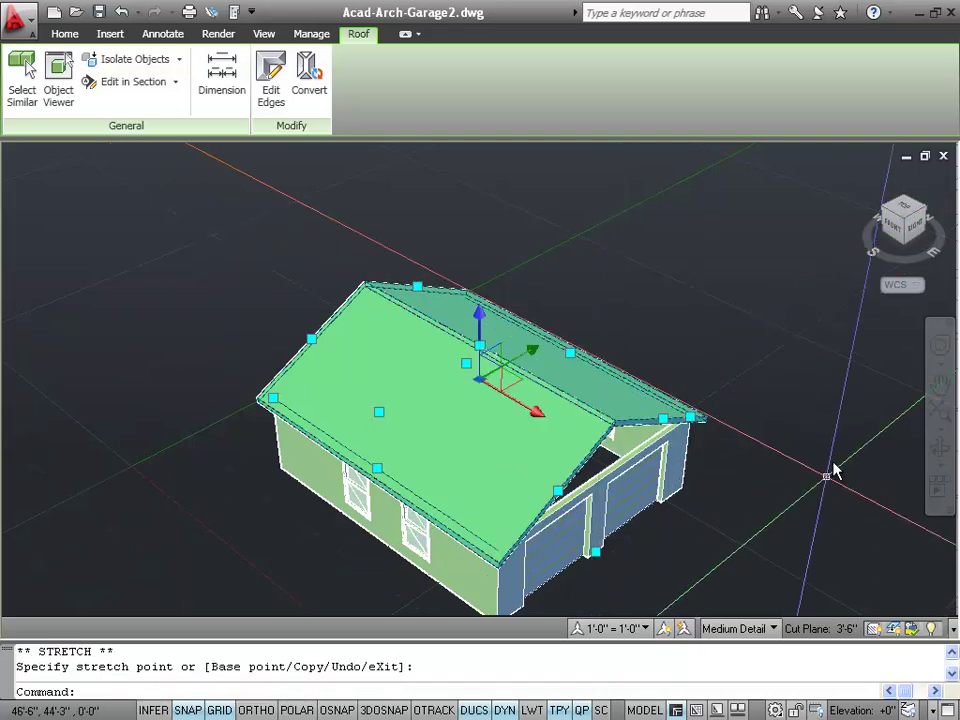
click(896, 230)
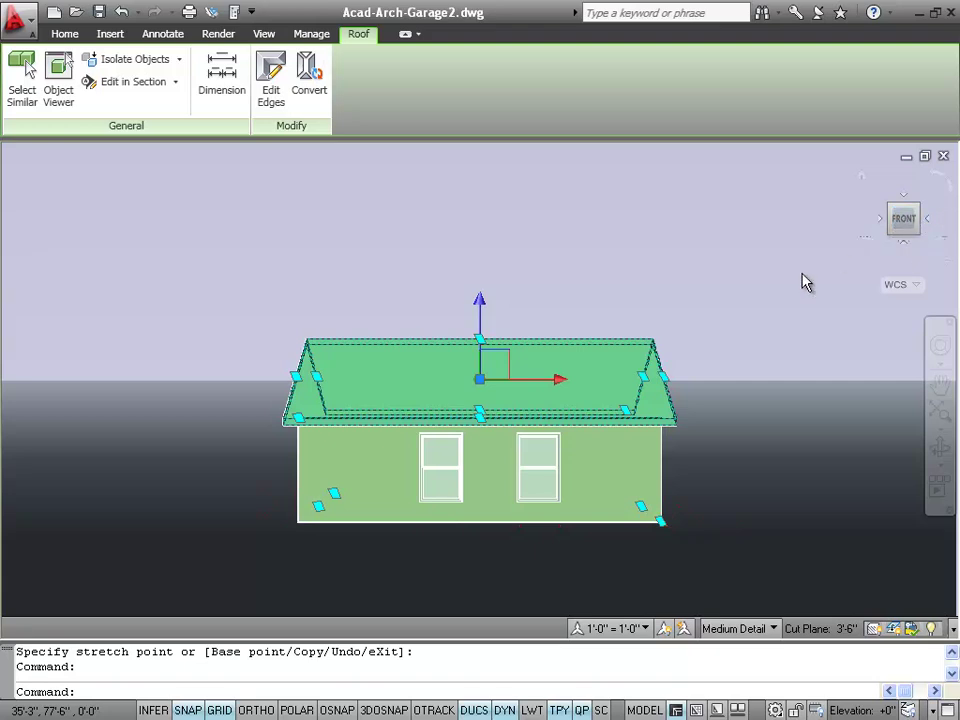
click(765, 328)
click(770, 320)
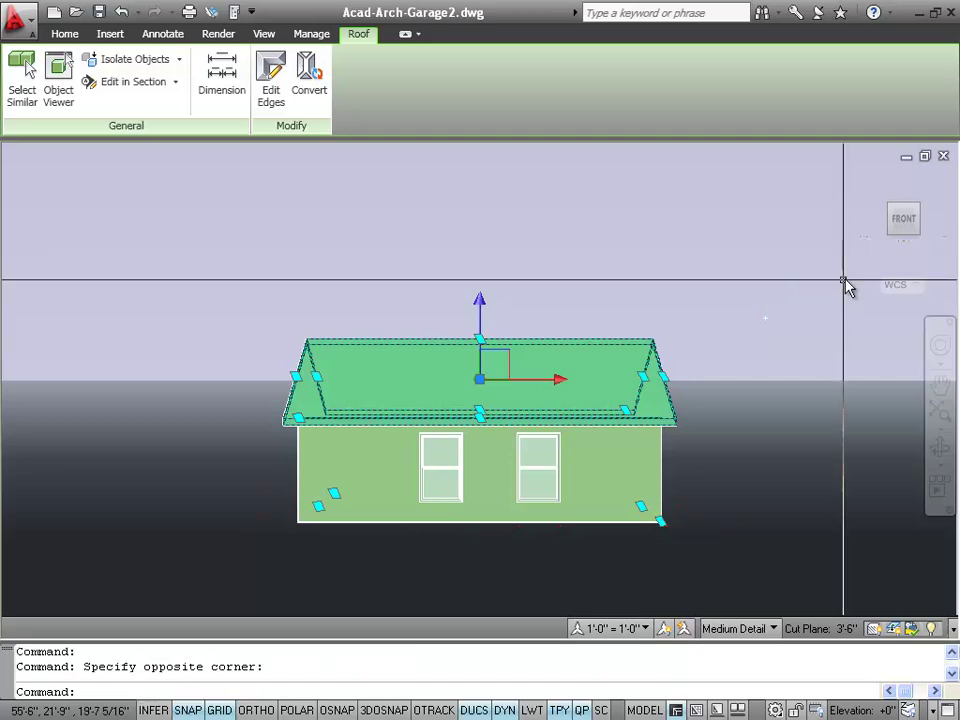
click(929, 222)
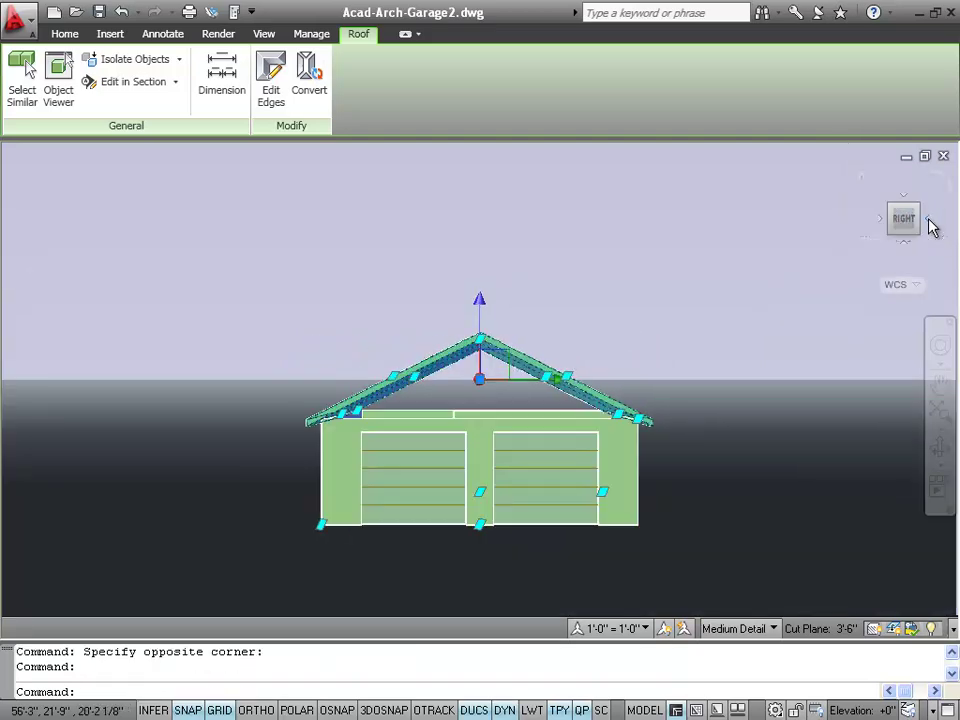
click(929, 222)
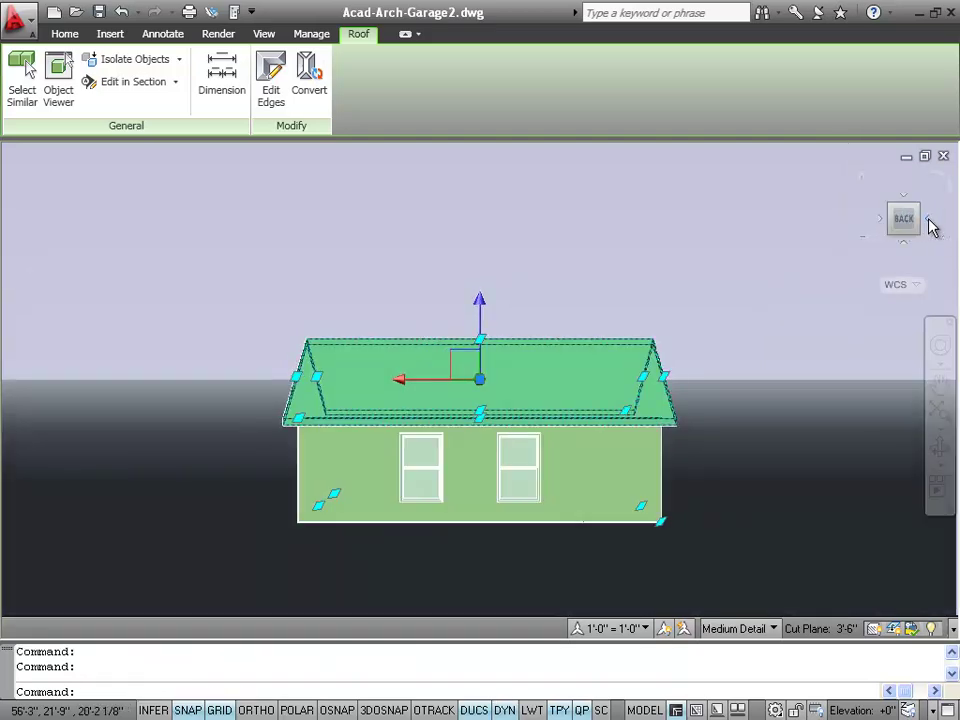
click(794, 345)
click(861, 207)
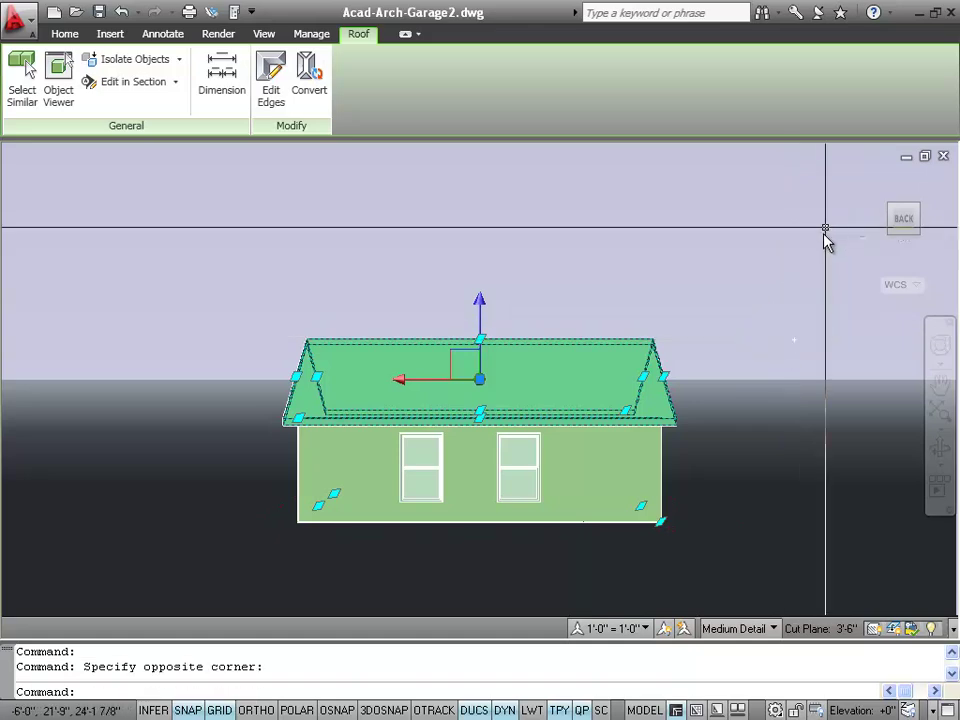
click(861, 182)
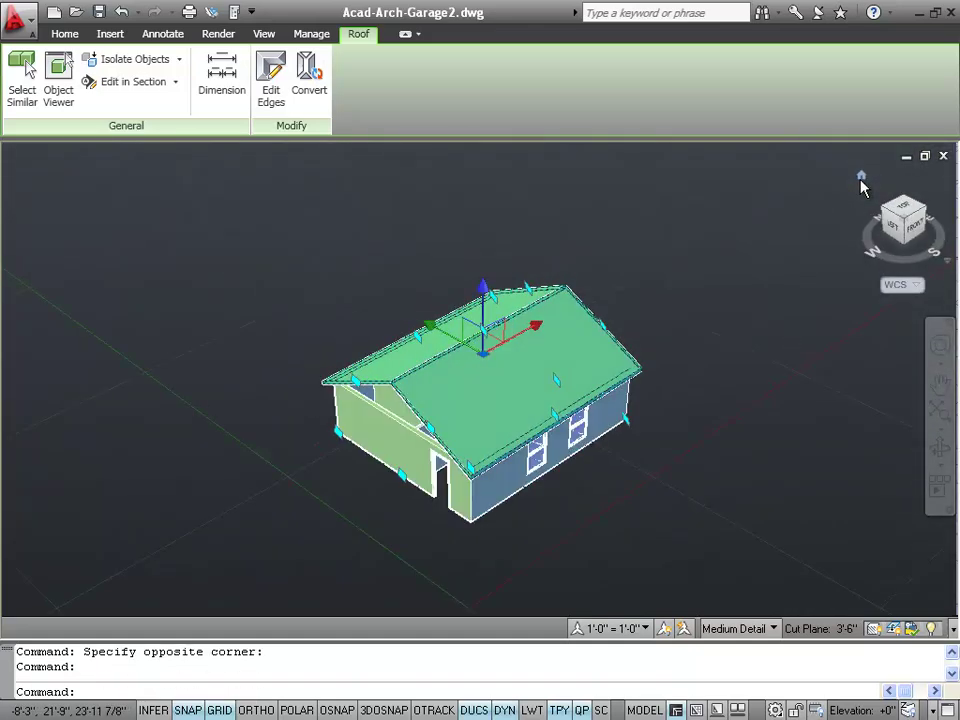
click(903, 215)
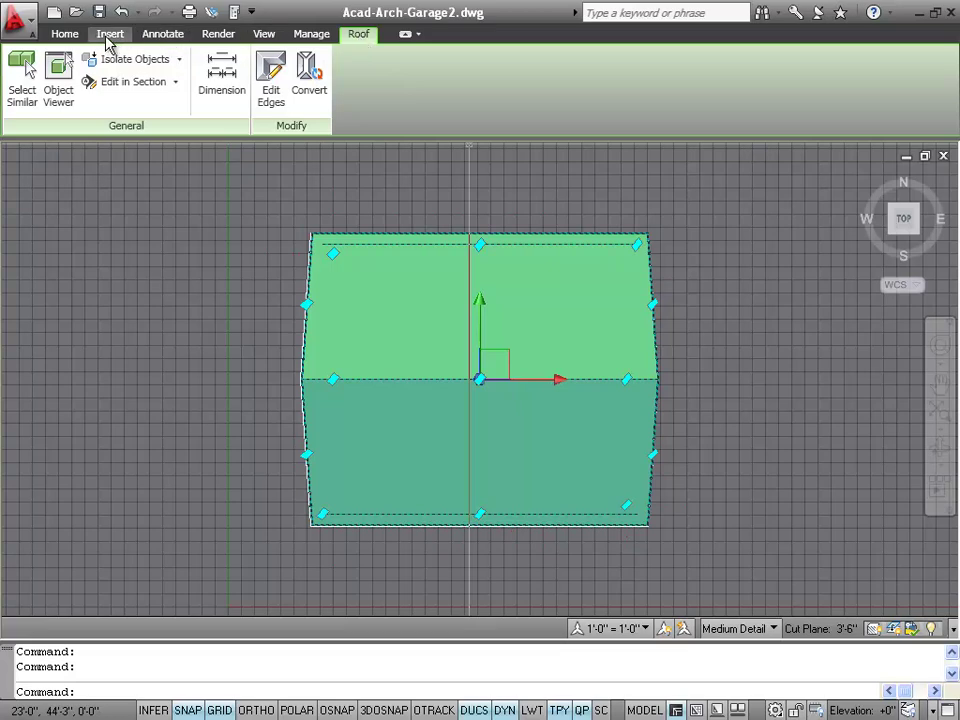
- Stretch the roof's right edge grip in plan, then return to the home isometric view
click(268, 35)
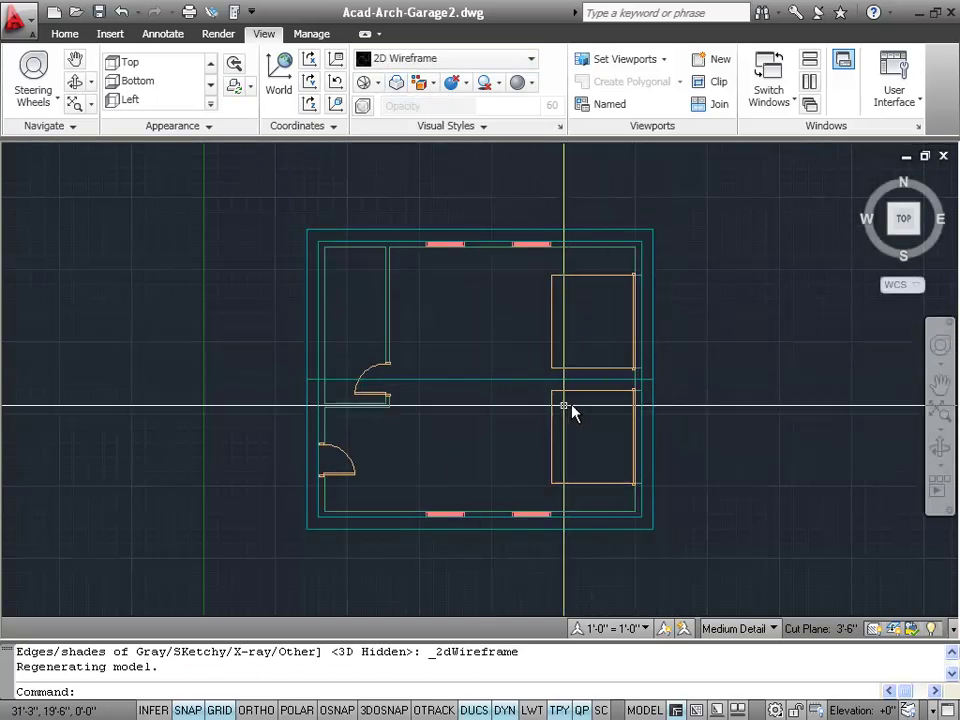
click(620, 385)
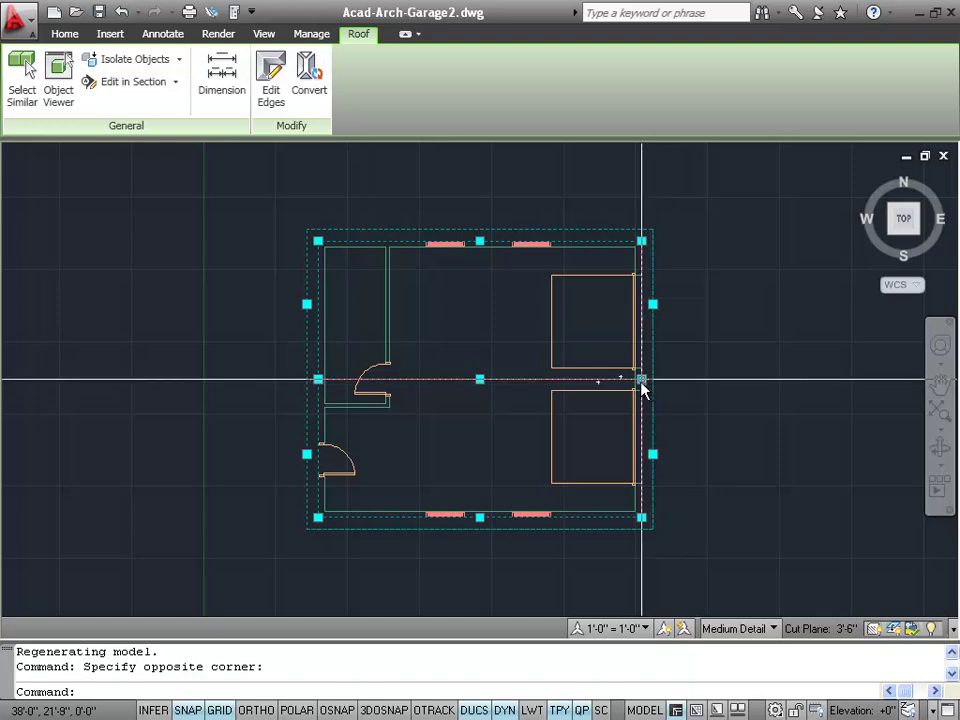
click(641, 380)
click(642, 382)
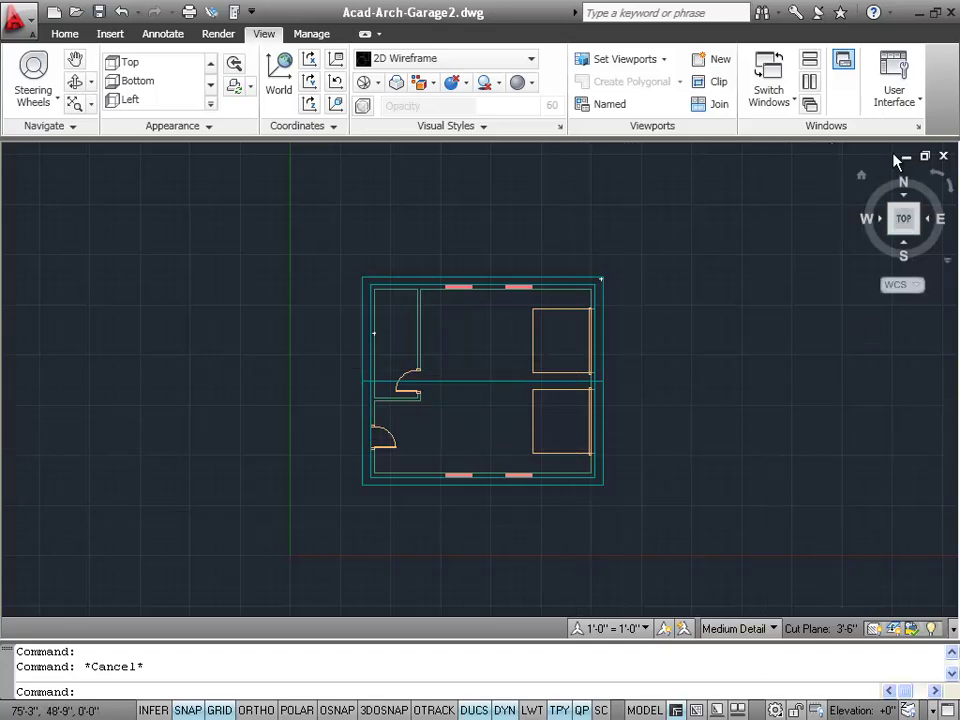
click(860, 177)
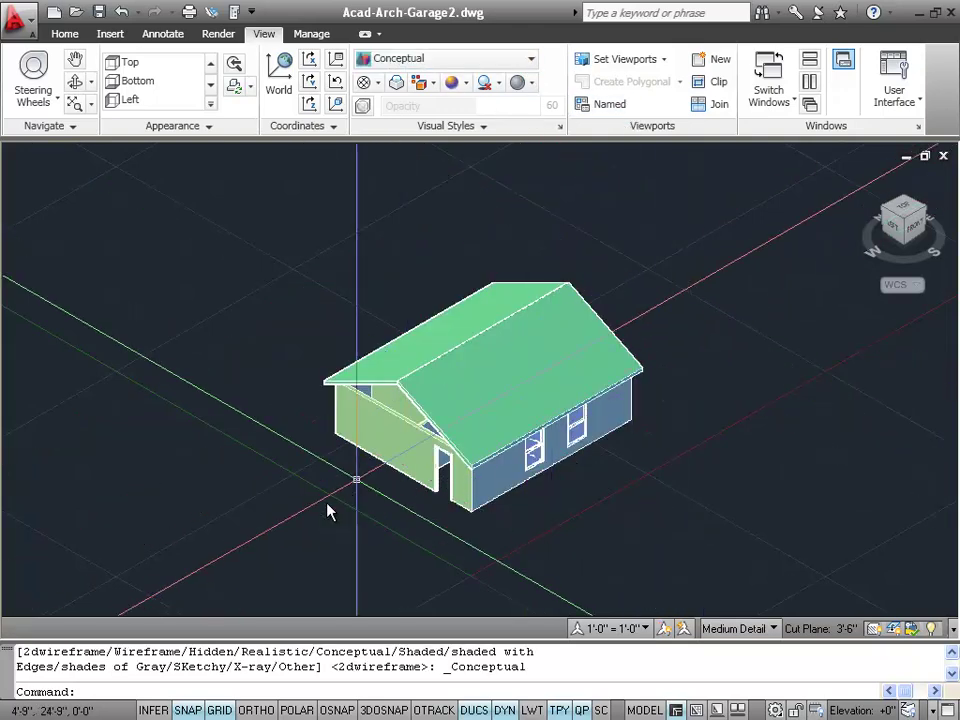
- Select the left gable end wall on its own
click(414, 386)
click(414, 381)
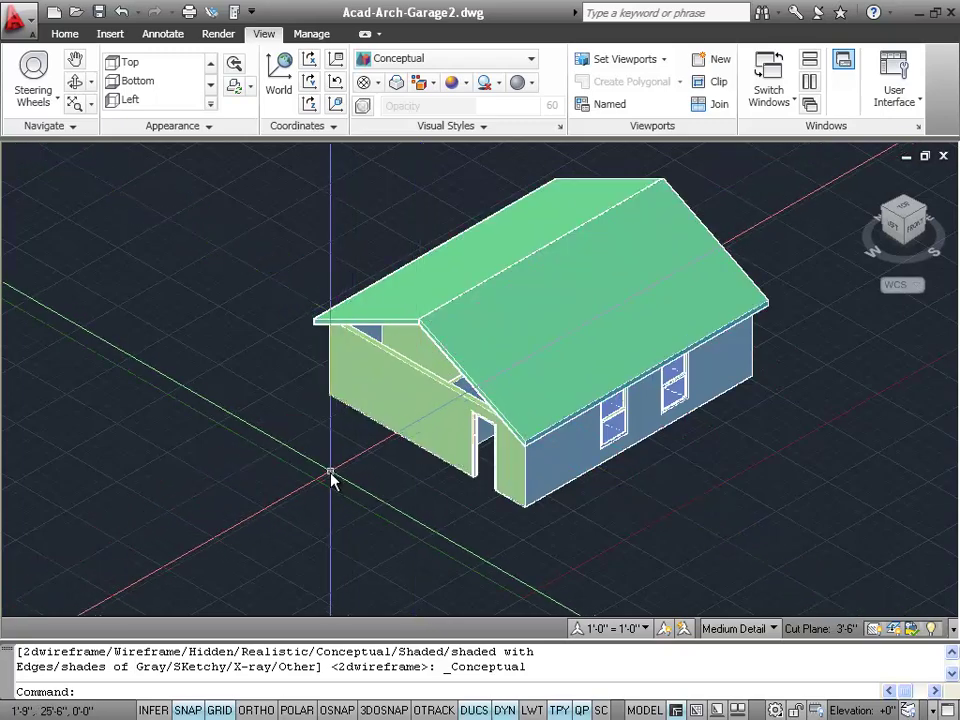
click(393, 362)
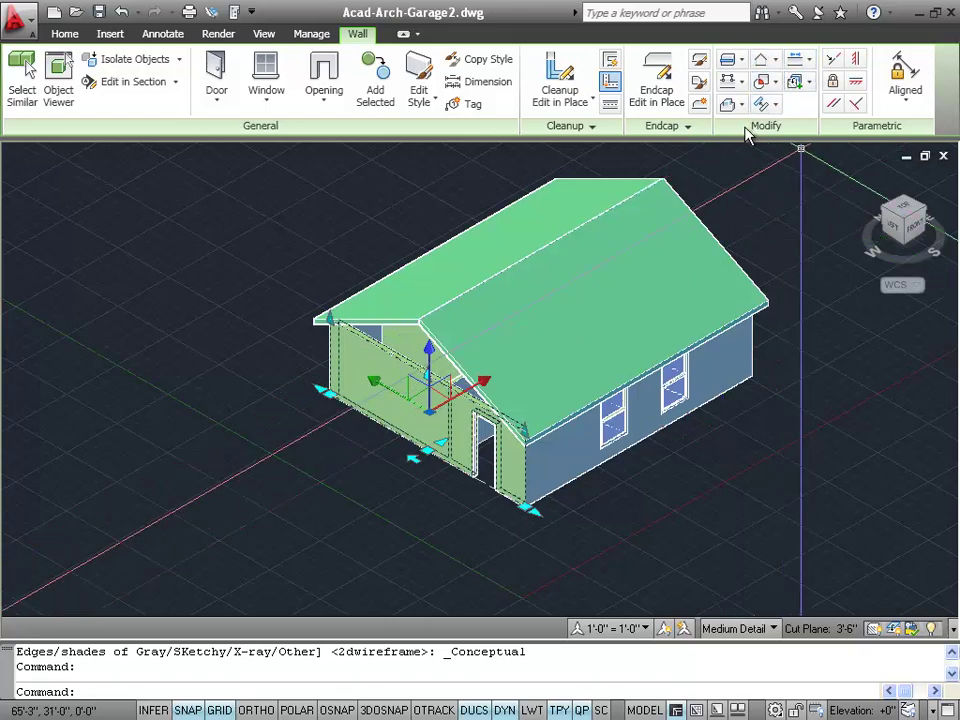
- Auto-project the left end wall's roof line up to the gable roof
click(779, 66)
click(779, 66)
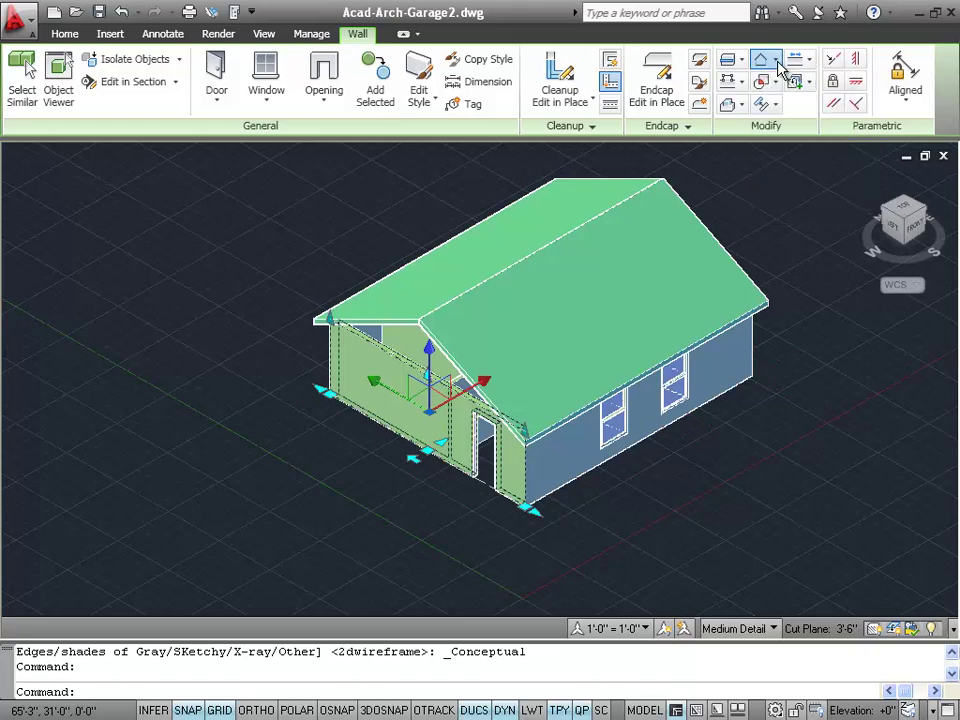
click(780, 67)
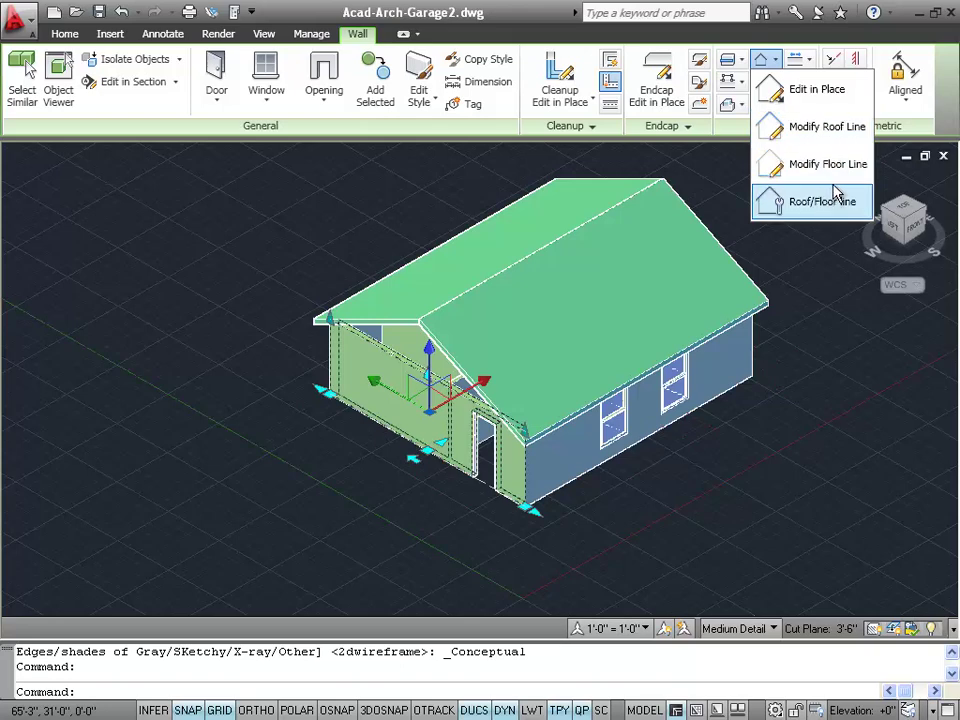
click(826, 127)
text(a)
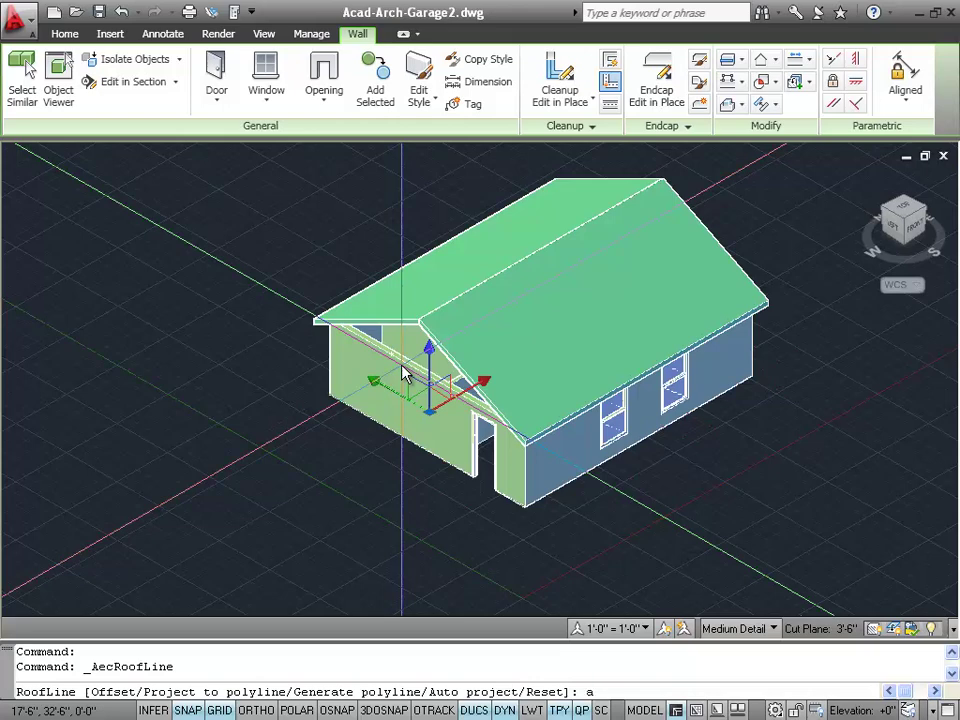
key(Return)
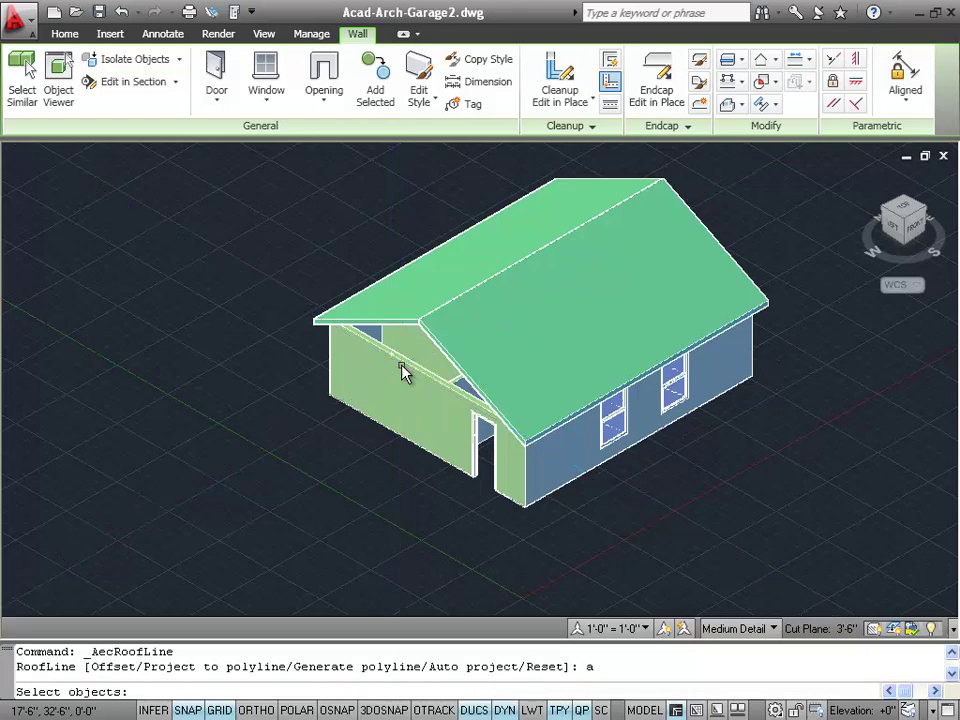
click(378, 333)
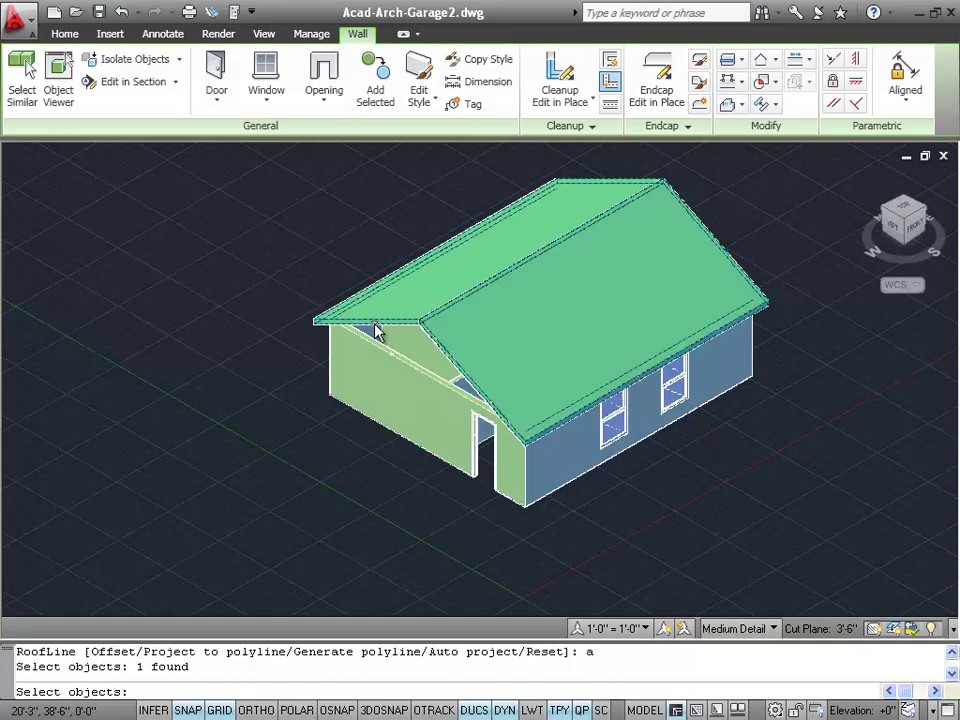
key(Return)
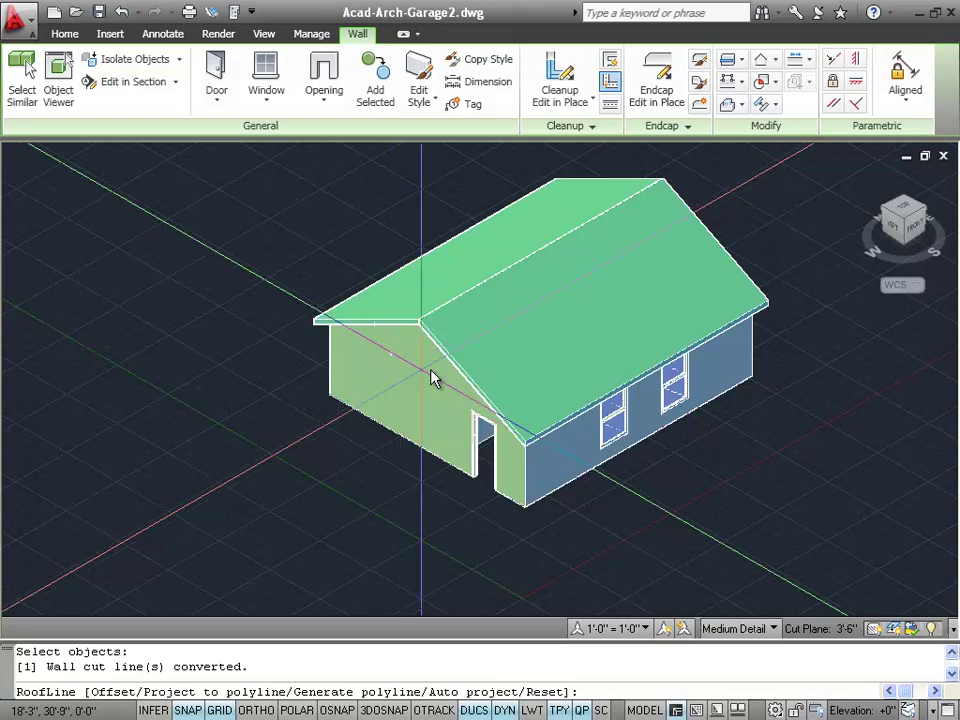
- Turn to the garage-door end and select only that end wall
click(926, 218)
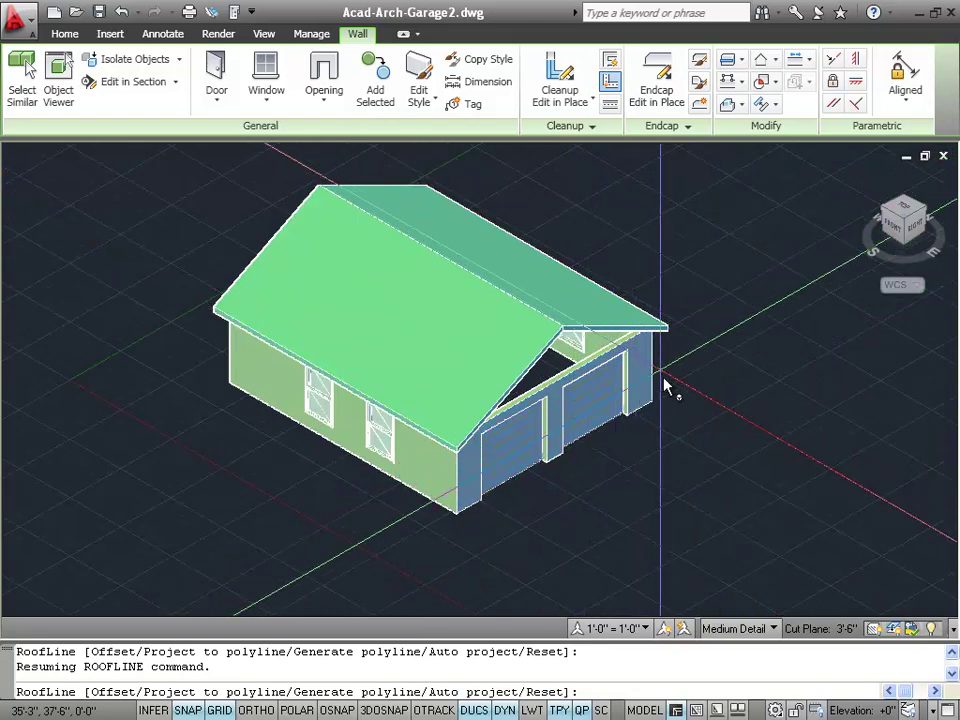
key(Return)
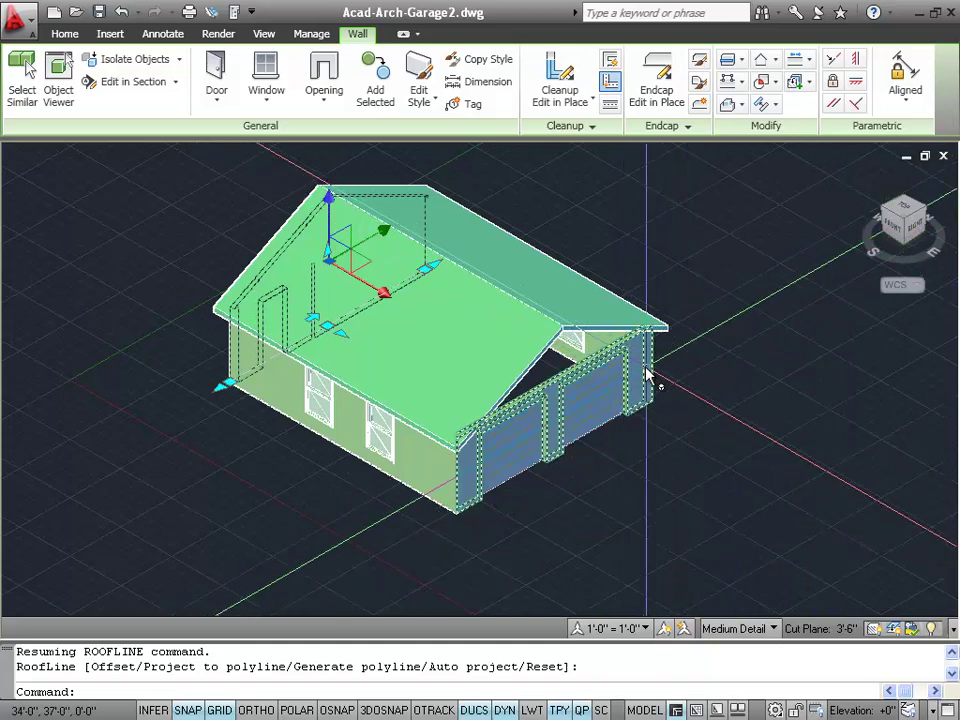
click(657, 378)
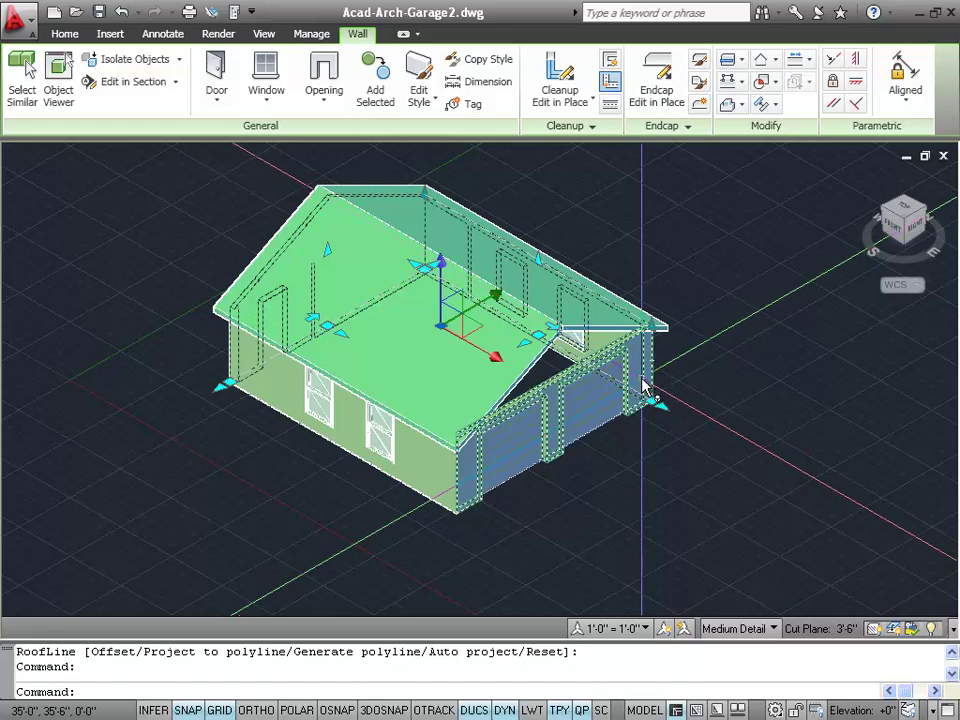
key(Escape)
click(584, 368)
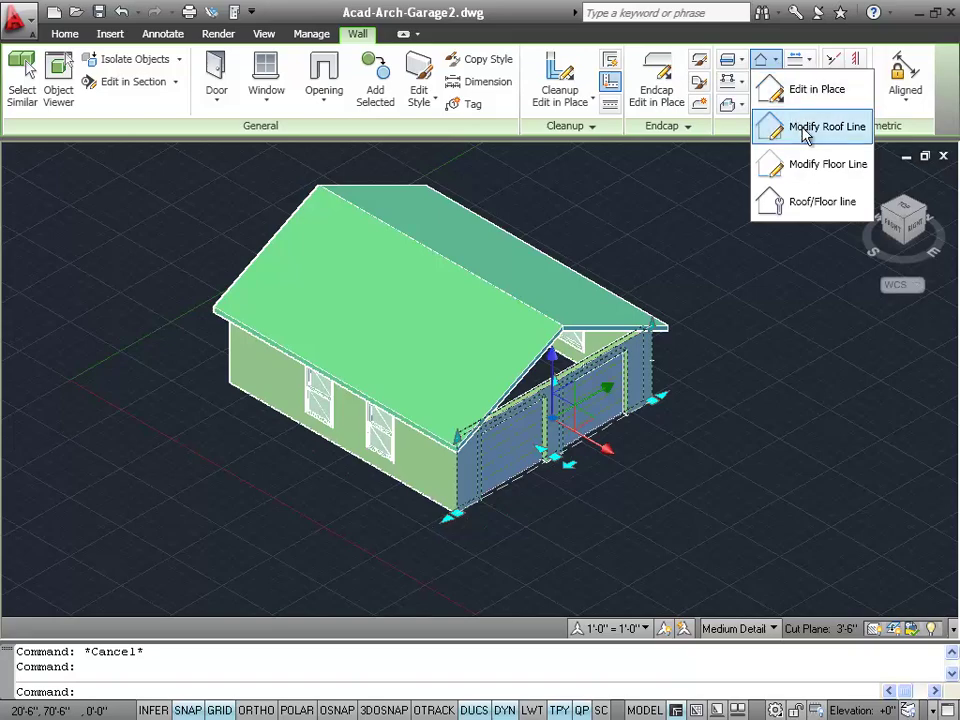
- Auto-project the garage-door wall's roof line up to the roof
click(806, 136)
text(a)
key(Return)
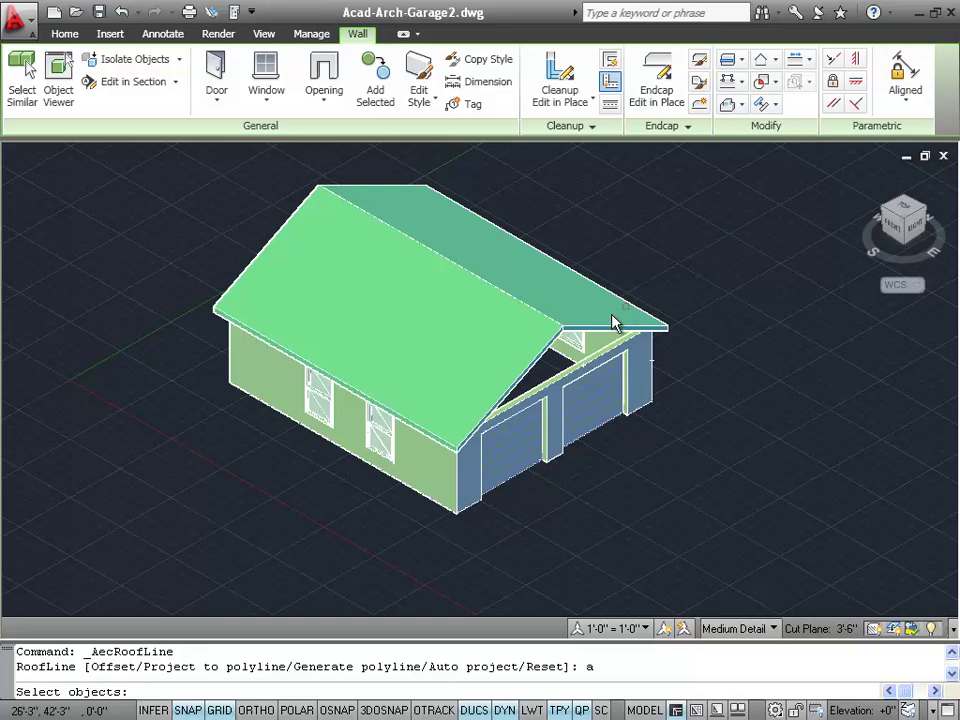
click(536, 370)
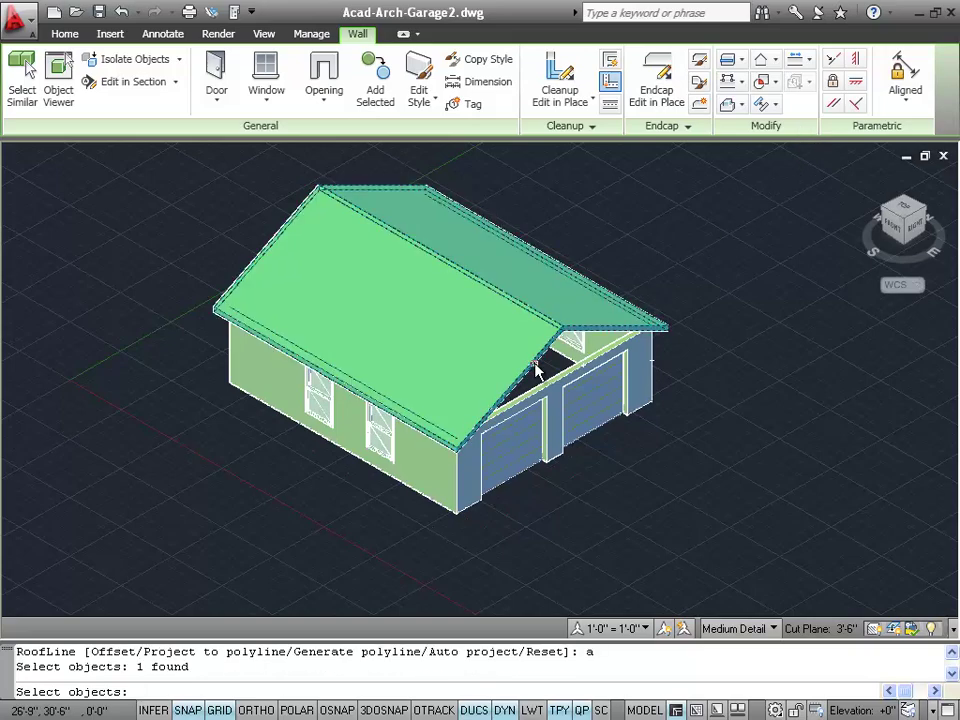
key(Return)
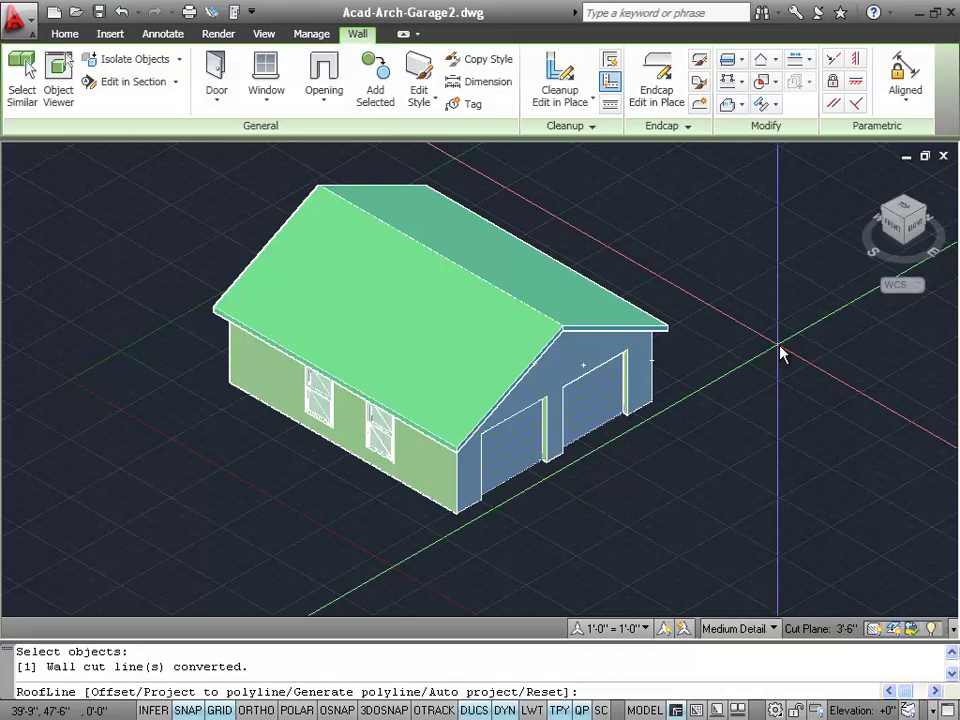
- End the roof-line command and switch to the paper-space layout showing the shaded garage
key(ctrl+z)
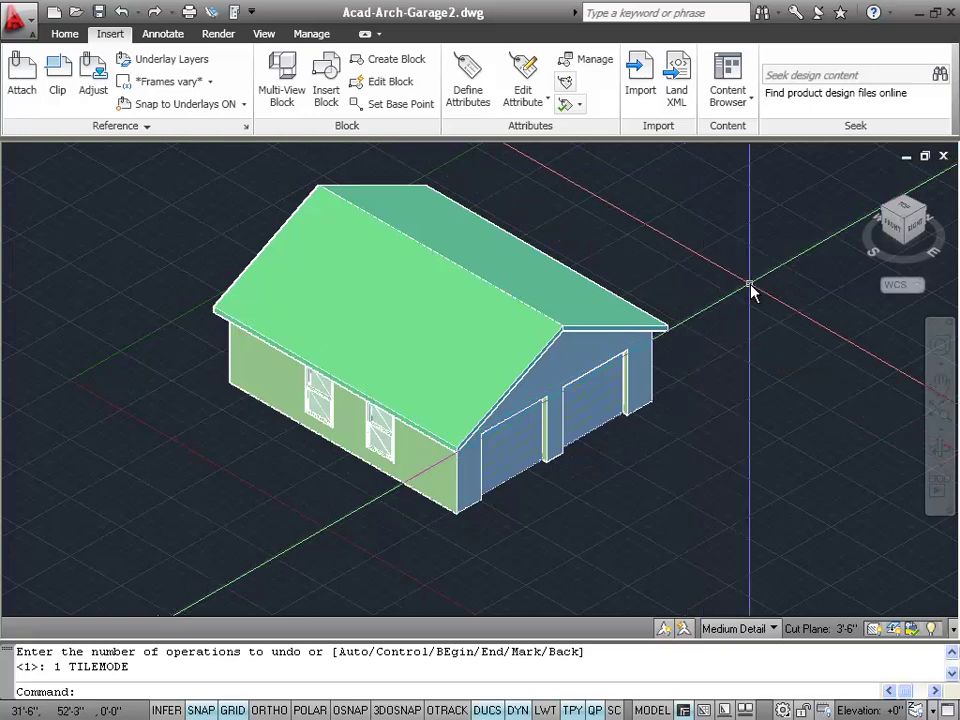
click(652, 710)
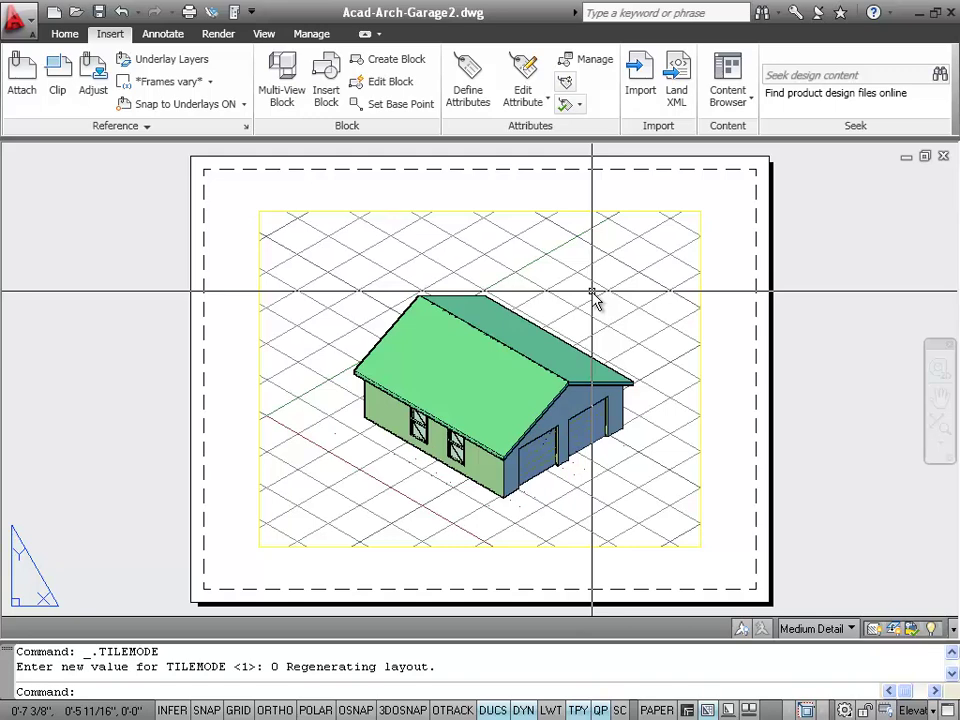
- Insert the 8.5x11 title-block border, then activate the garage viewport to change its visual style
click(325, 88)
click(638, 119)
click(568, 176)
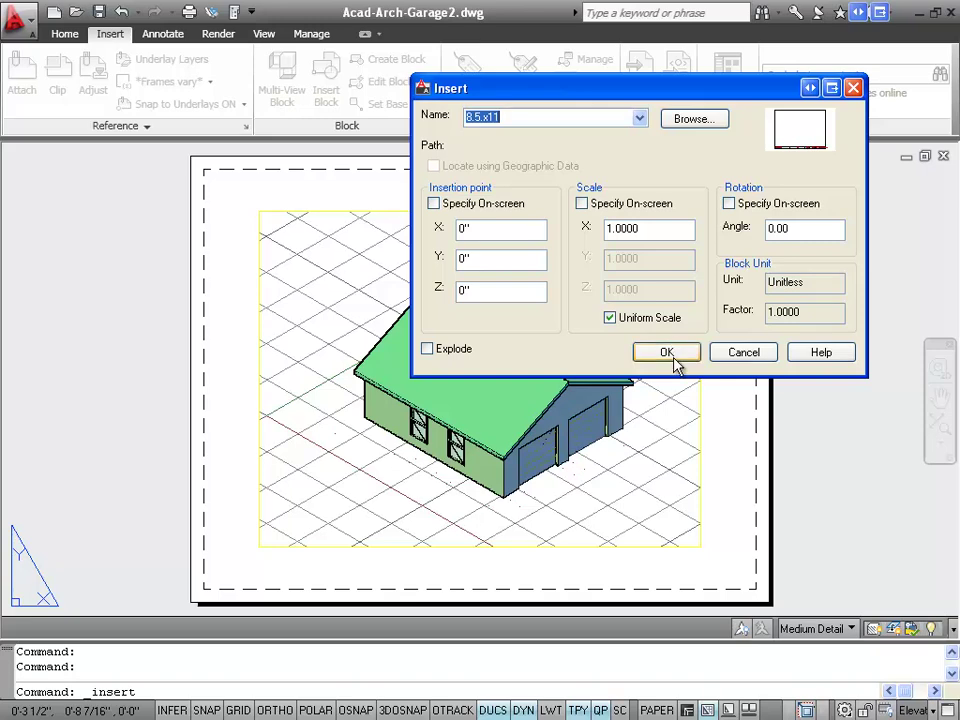
click(674, 355)
click(319, 503)
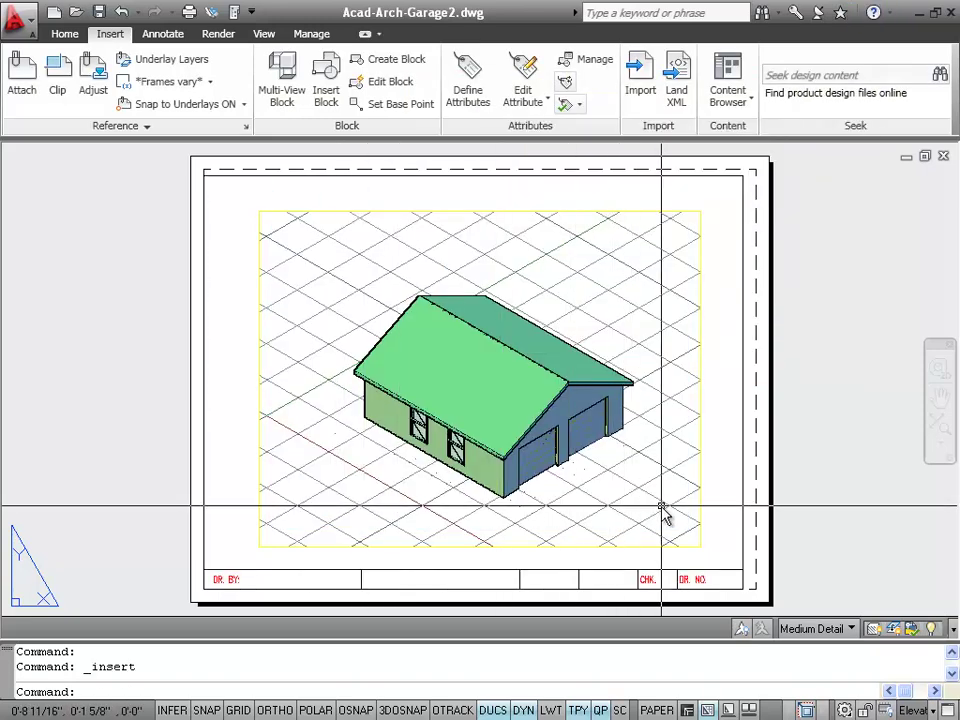
double_click(581, 275)
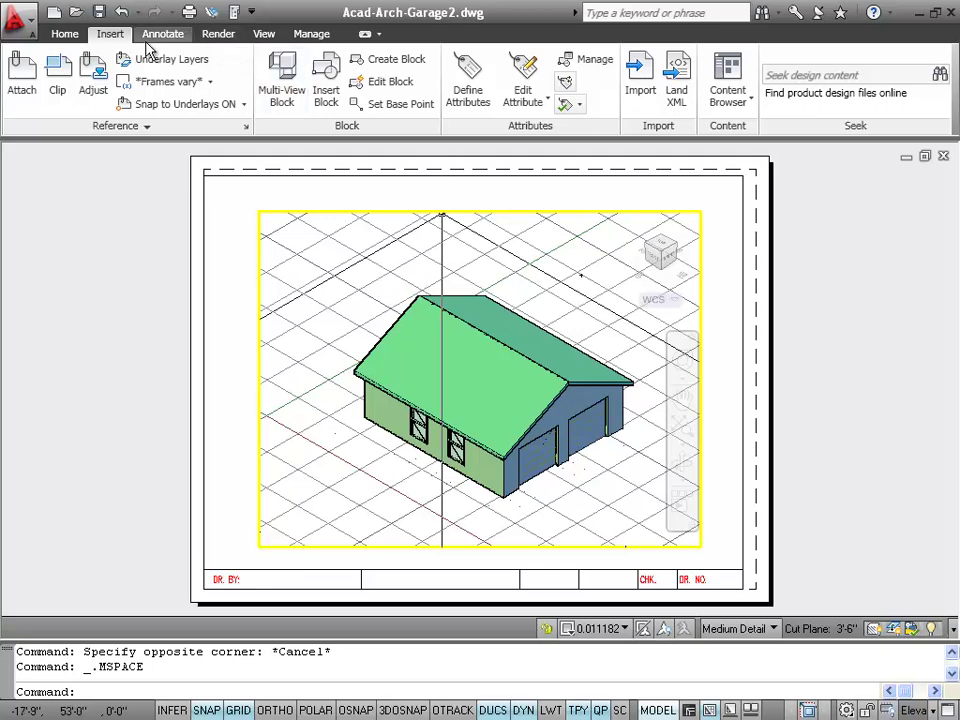
click(264, 34)
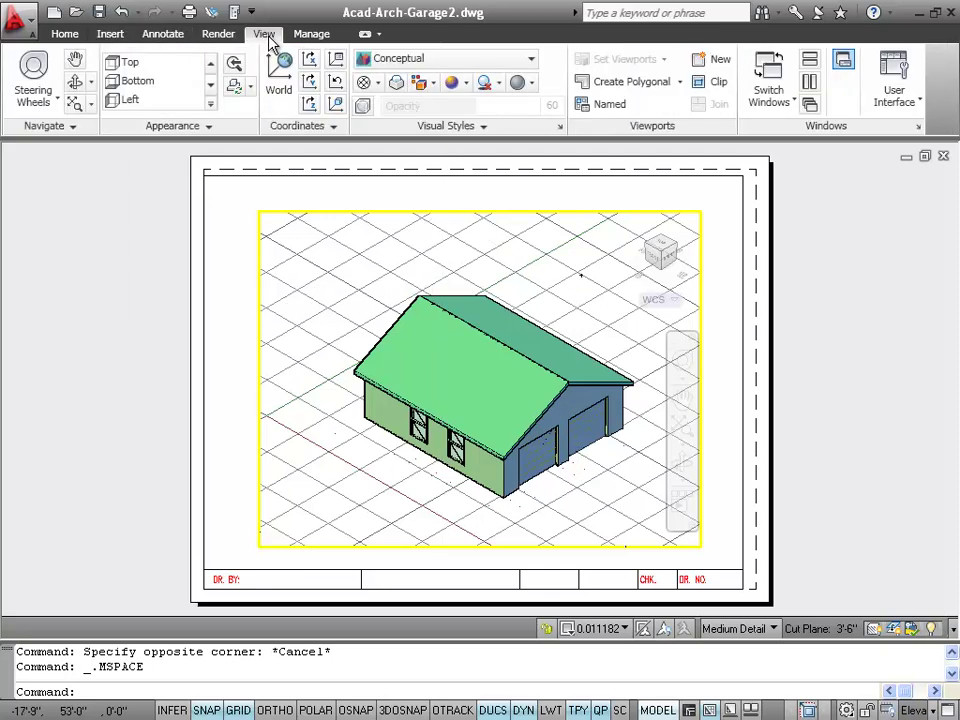